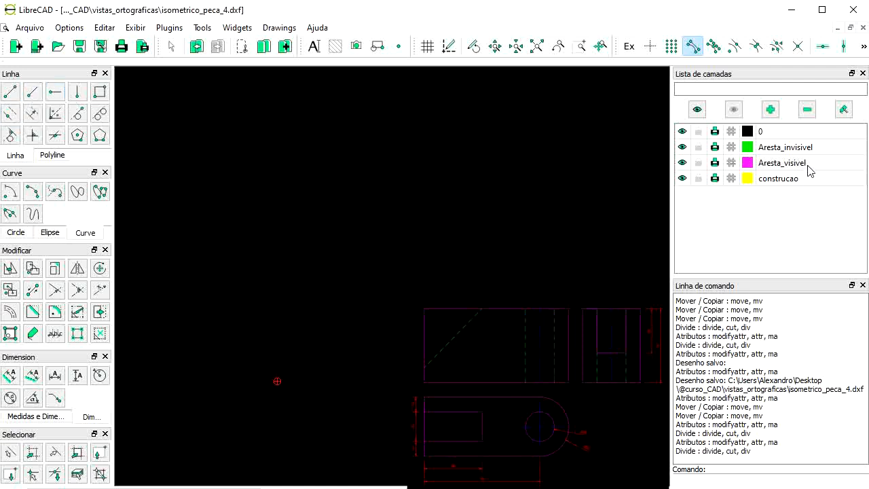
# Draw an 80-long line at 30° in the empty drawing area, placed by its end point with endpoint snapping off
pyautogui.click(32, 93)
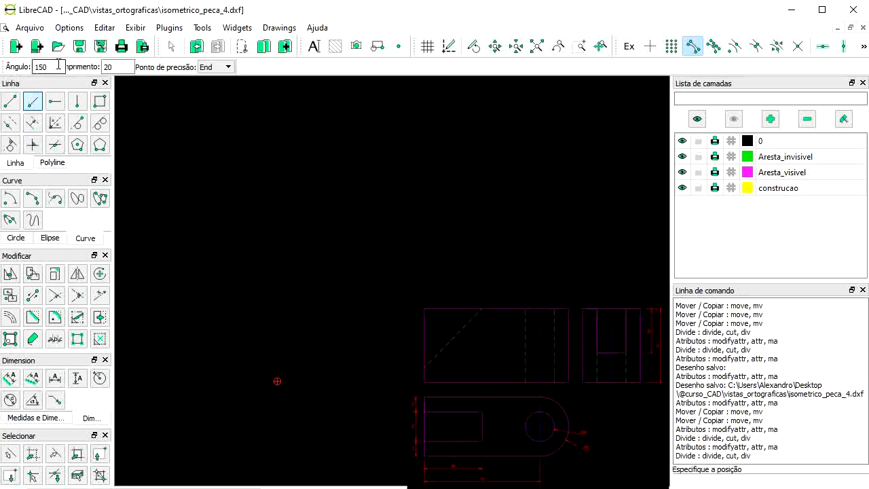
pyautogui.moveTo(54, 66); pyautogui.dragTo(5, 65)
pyautogui.write('30')
pyautogui.doubleClick(115, 71)
pyautogui.write('80')
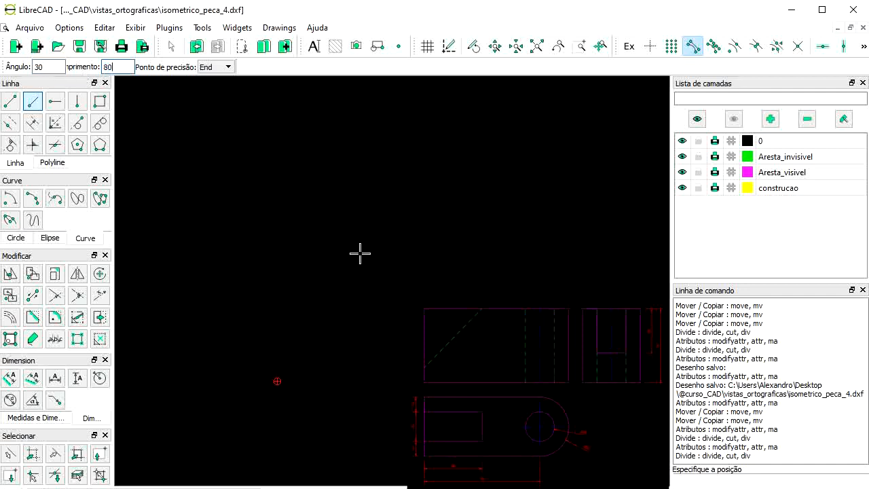
pyautogui.click(693, 46)
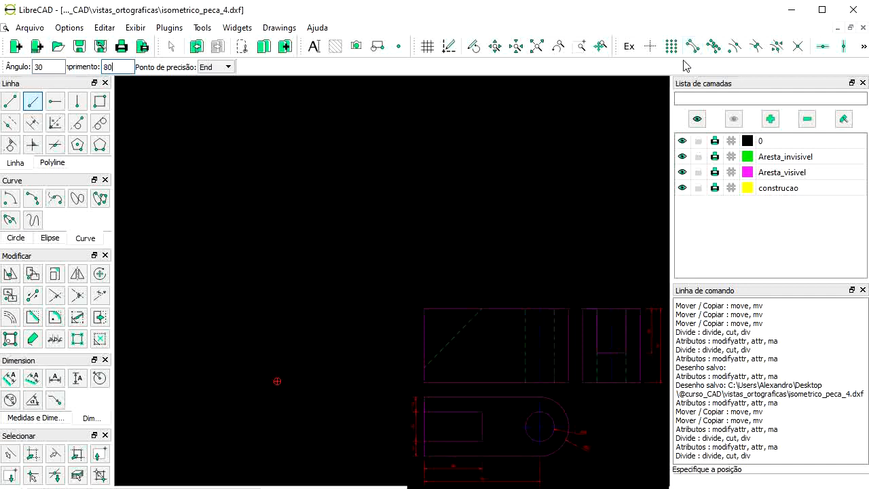
pyautogui.click(514, 241)
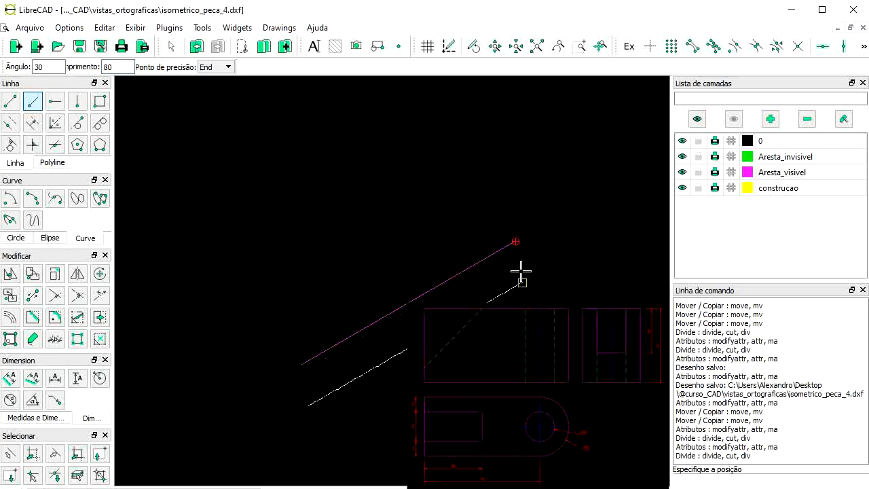
# Draw two parallel 40-long lines at 150°, each starting at one end of the 80-long line
pyautogui.doubleClick(39, 67)
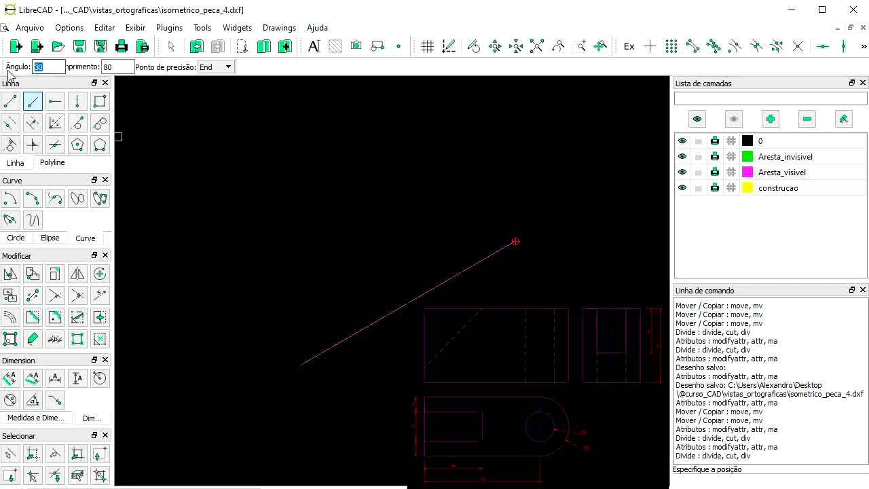
pyautogui.write('150')
pyautogui.doubleClick(125, 66)
pyautogui.write('40')
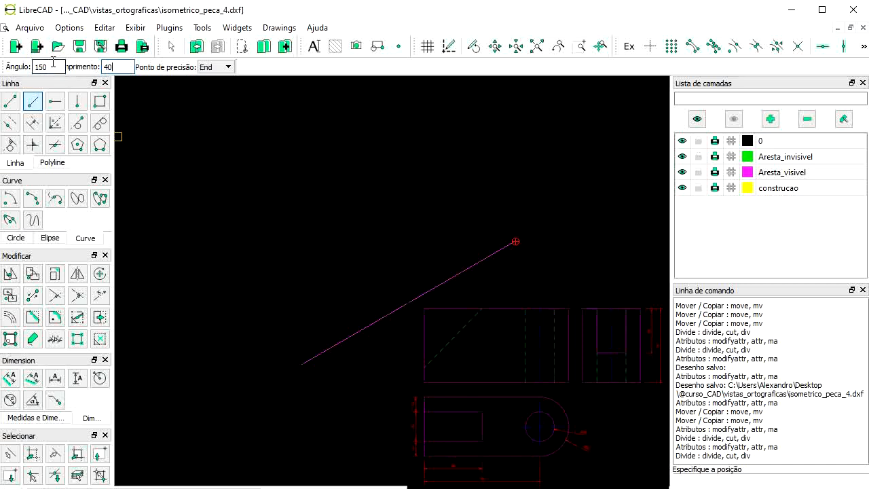
pyautogui.click(228, 66)
pyautogui.click(216, 79)
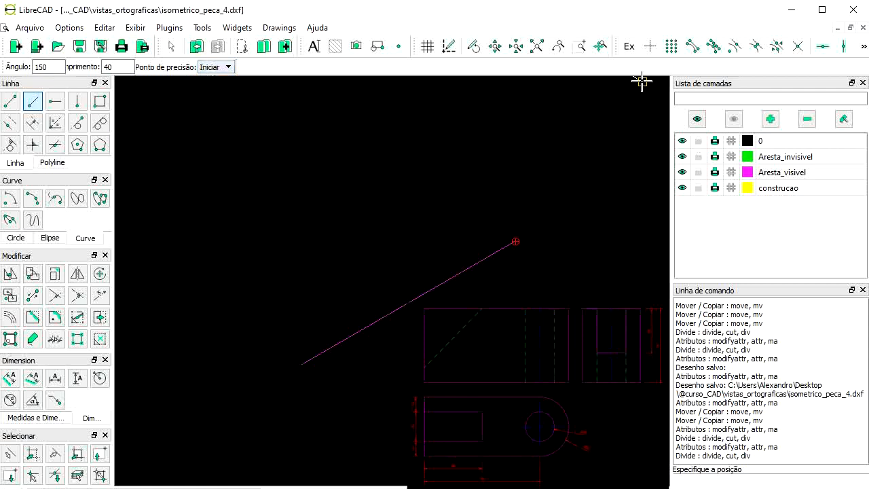
pyautogui.click(699, 52)
pyautogui.click(517, 237)
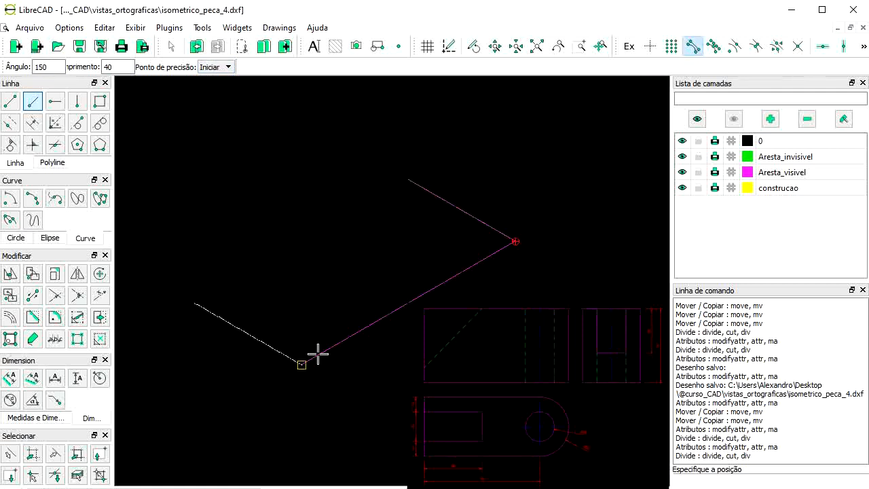
pyautogui.click(318, 353)
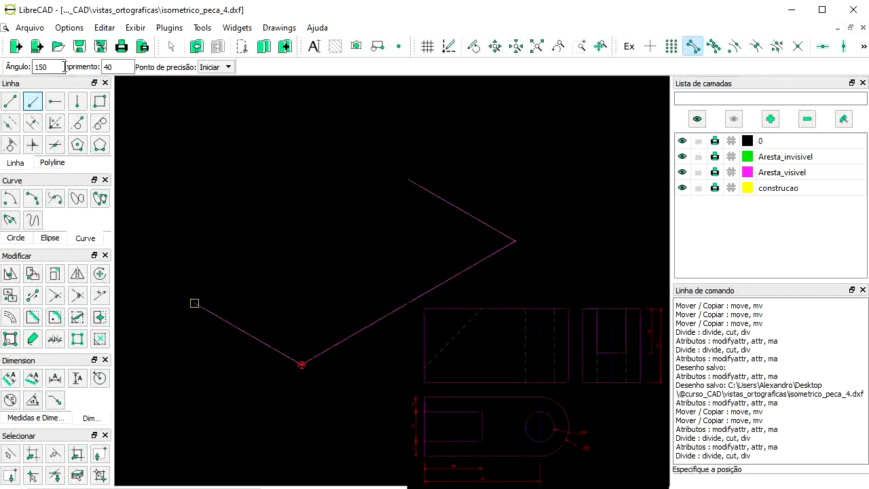
# Close the isometric base outline with an 80-long line at 30° between the free ends of the two short edges
pyautogui.moveTo(62, 67); pyautogui.dragTo(2, 69)
pyautogui.write('30')
pyautogui.moveTo(130, 66); pyautogui.dragTo(103, 67)
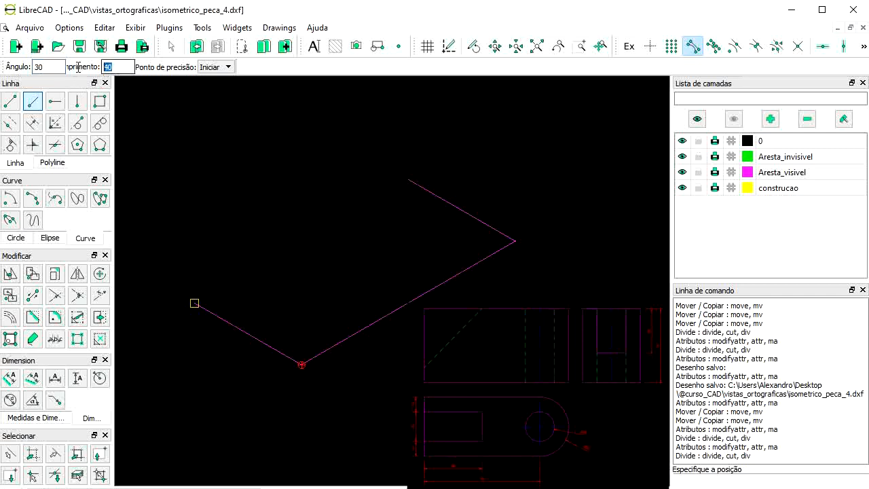
pyautogui.write('80')
pyautogui.rightClick(224, 254)
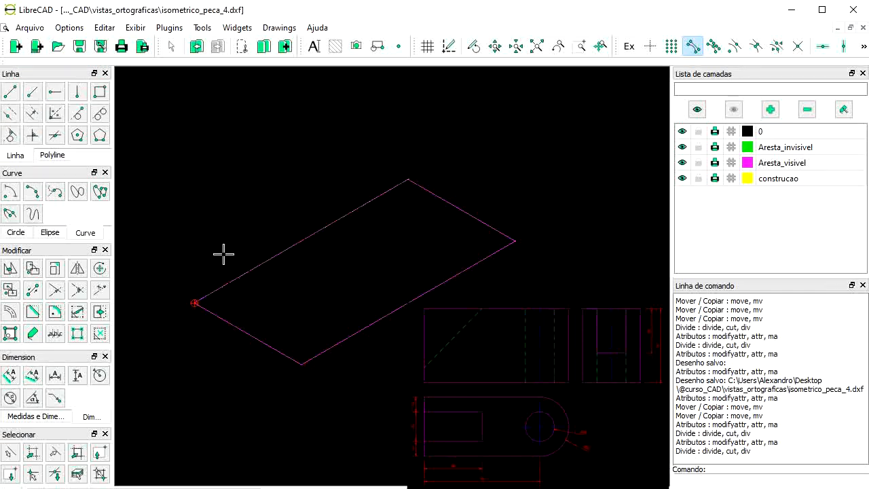
pyautogui.click(285, 253)
pyautogui.press('Escape')
pyautogui.click(265, 341)
pyautogui.click(342, 357)
pyautogui.press('Escape')
# Change the layer of the base's upper-right short edge to construcao
pyautogui.click(459, 217)
pyautogui.click(32, 332)
pyautogui.click(492, 215)
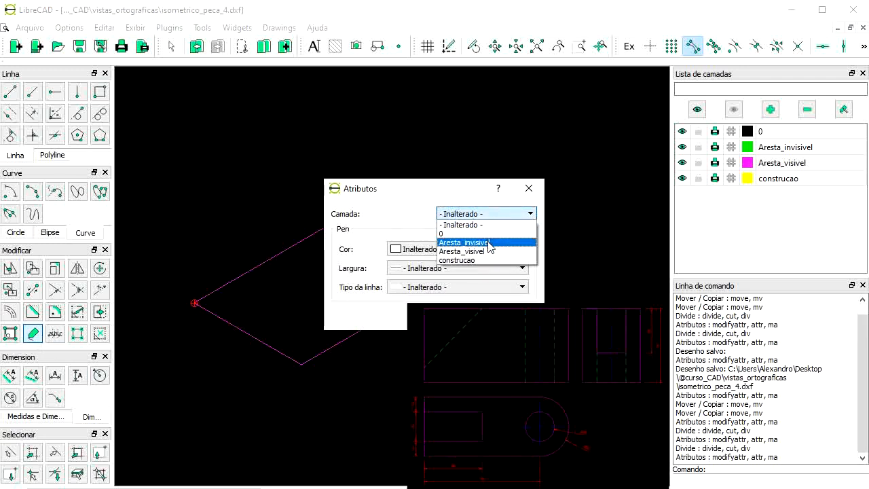
pyautogui.click(480, 261)
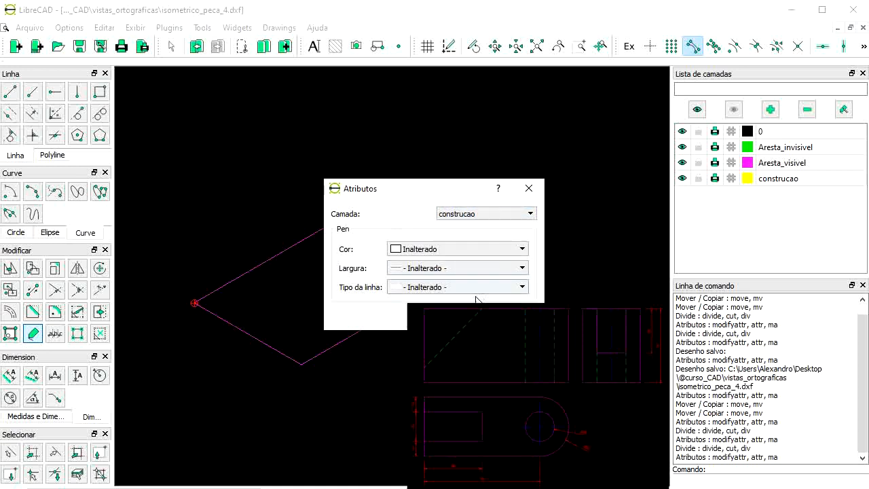
pyautogui.press('Return')
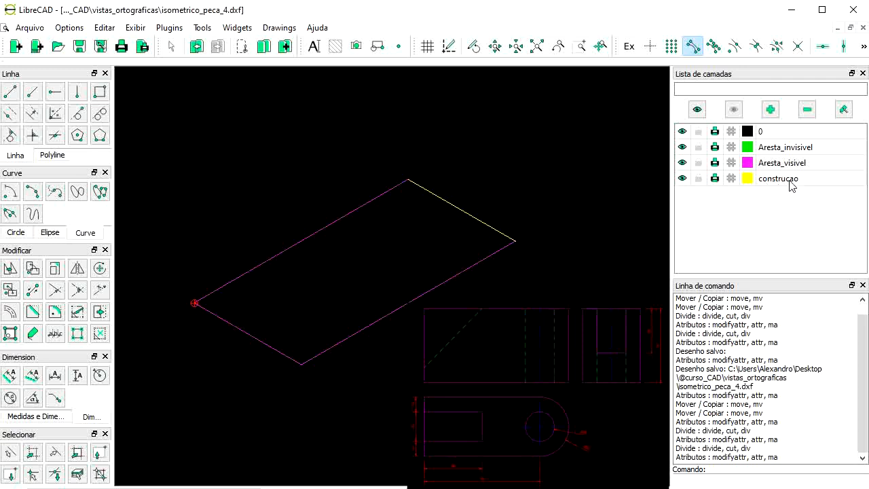
# Draw two 20-long lines at 30° on the construcao layer, extending outward from both ends of the yellow short edge
pyautogui.click(31, 92)
pyautogui.moveTo(121, 68); pyautogui.dragTo(73, 70)
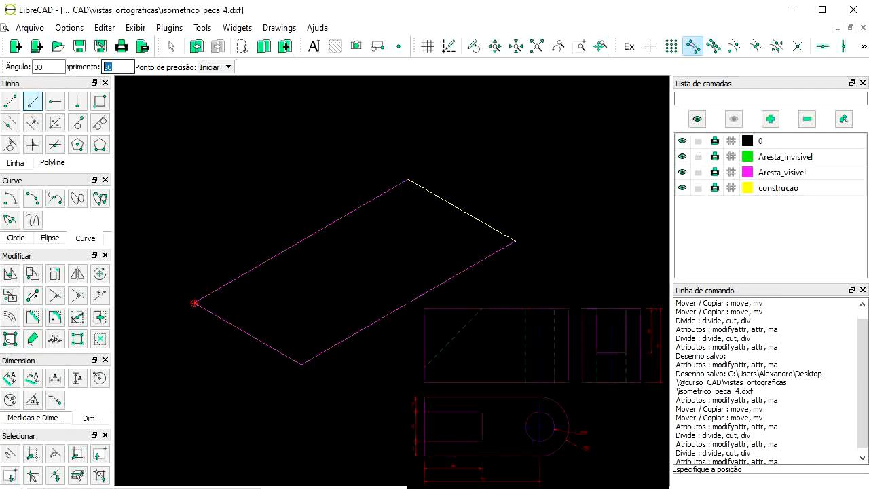
pyautogui.write('20')
pyautogui.click(511, 237)
pyautogui.click(430, 182)
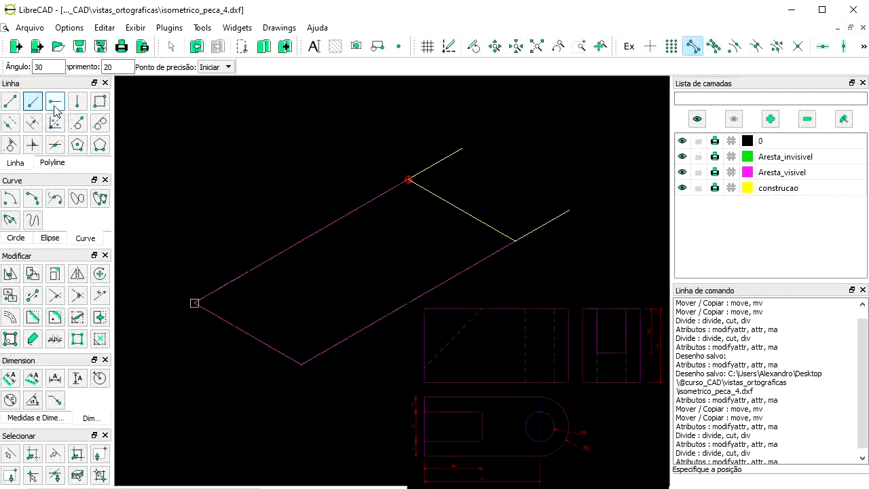
# Join the outer ends of the two extension lines with a 40-long construction line at 150°
pyautogui.doubleClick(47, 66)
pyautogui.write('150')
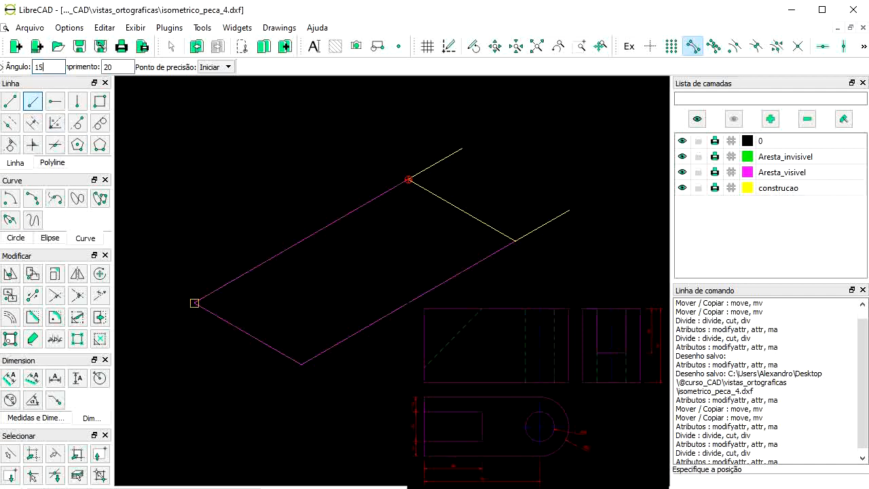
pyautogui.doubleClick(113, 68)
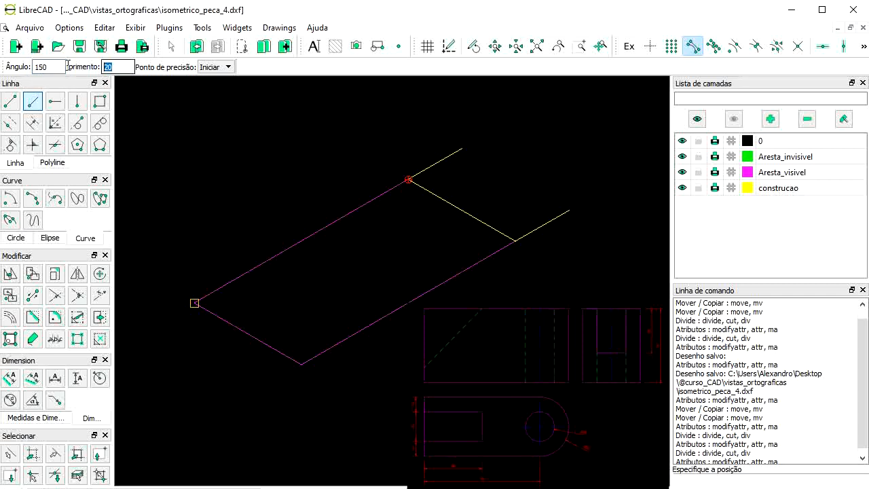
pyautogui.write('40')
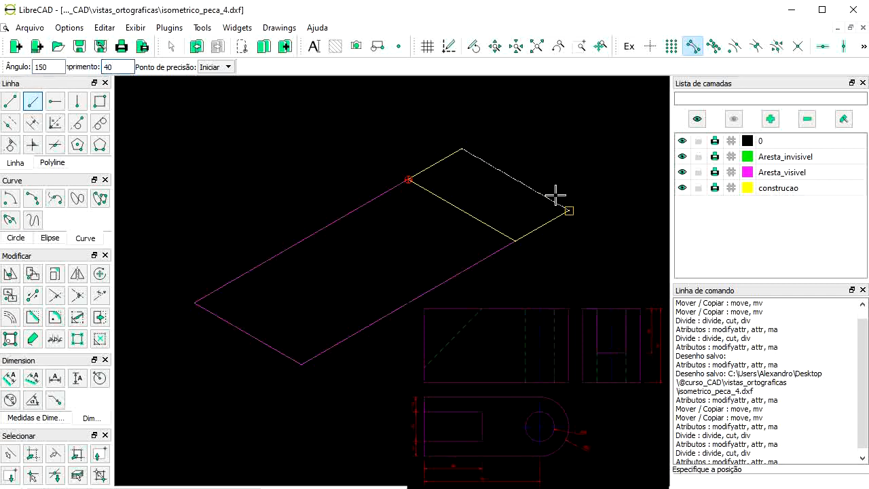
pyautogui.click(580, 204)
pyautogui.rightClick(499, 219)
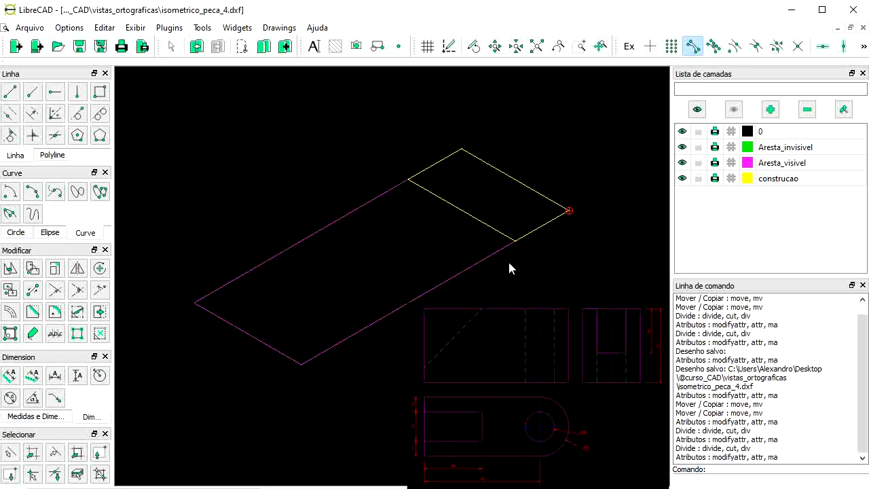
# Move the inner yellow short edge inward by the extension length, from the outer corner to the extension's start, deleting the original
pyautogui.click(487, 222)
pyautogui.click(10, 268)
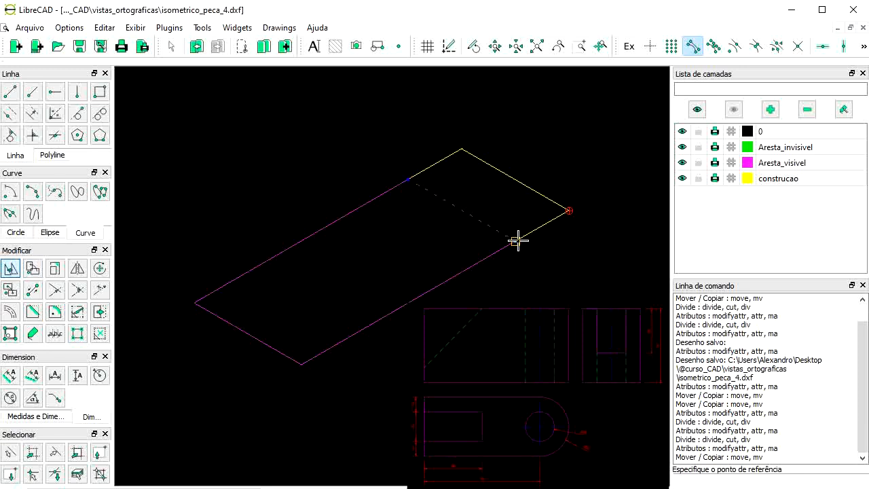
pyautogui.scroll(3, 569, 212)
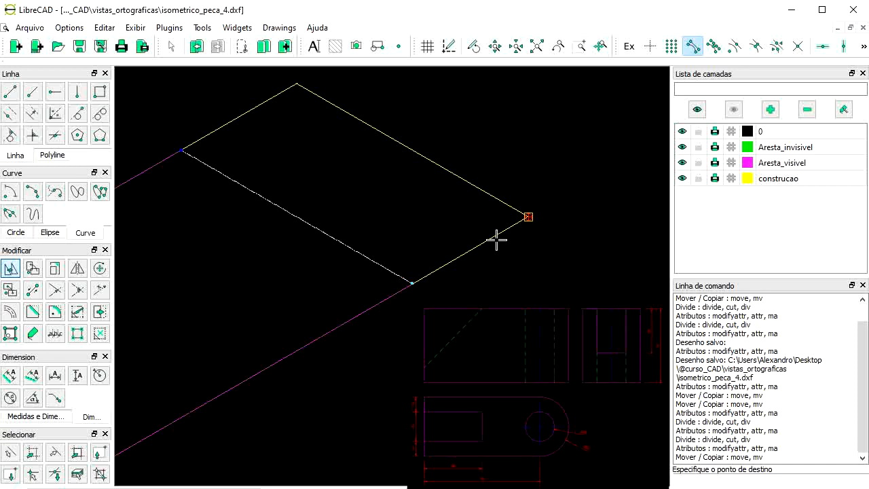
pyautogui.click(414, 284)
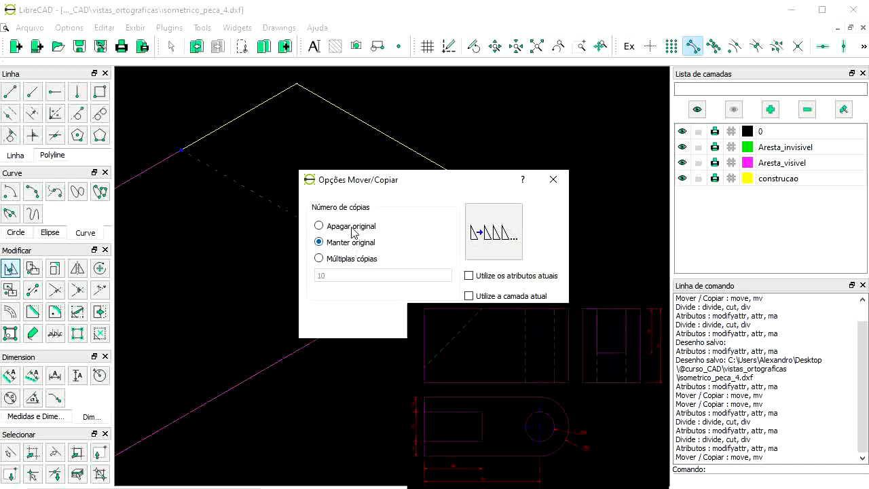
pyautogui.click(320, 227)
pyautogui.press('Return')
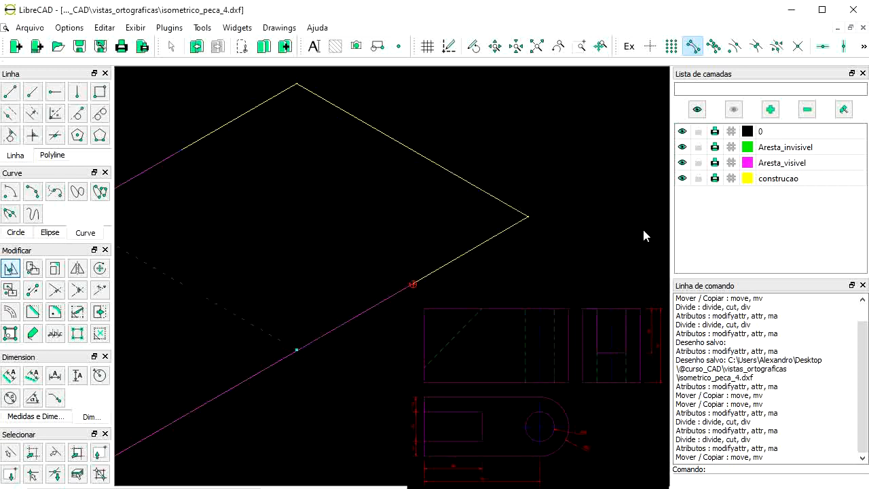
pyautogui.scroll(-3, 643, 231)
pyautogui.press('Escape')
pyautogui.scroll(-2, 469, 201)
pyautogui.scroll(3, 252, 237)
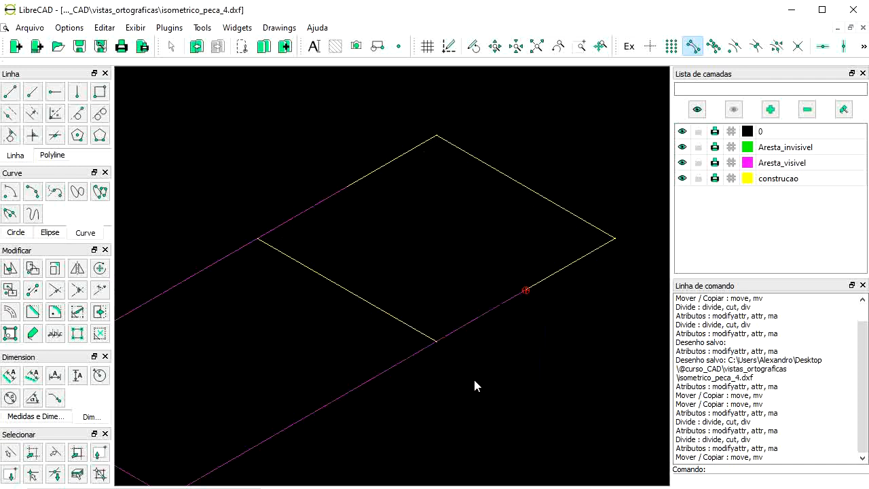
# Draw an arc centred on the rhombus's lower corner, from the midpoint of its upper-right side to the midpoint of its upper-left side
pyautogui.click(558, 272)
pyautogui.press('Escape')
pyautogui.click(11, 195)
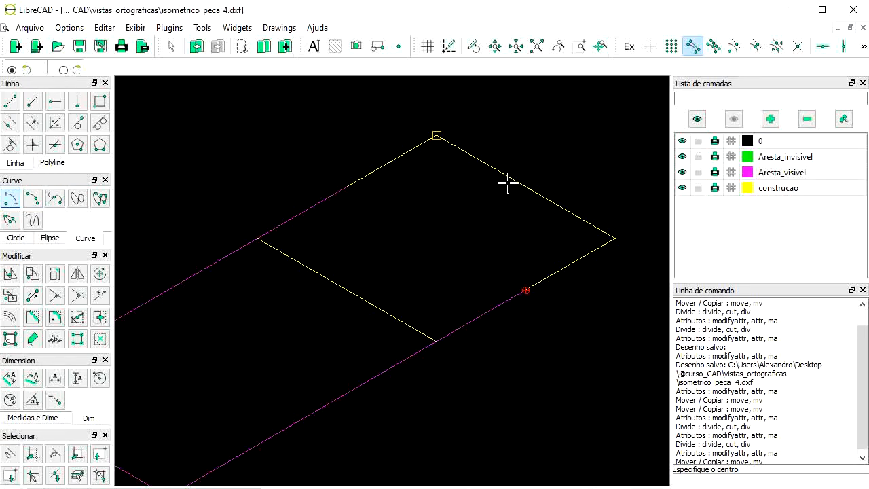
pyautogui.click(436, 341)
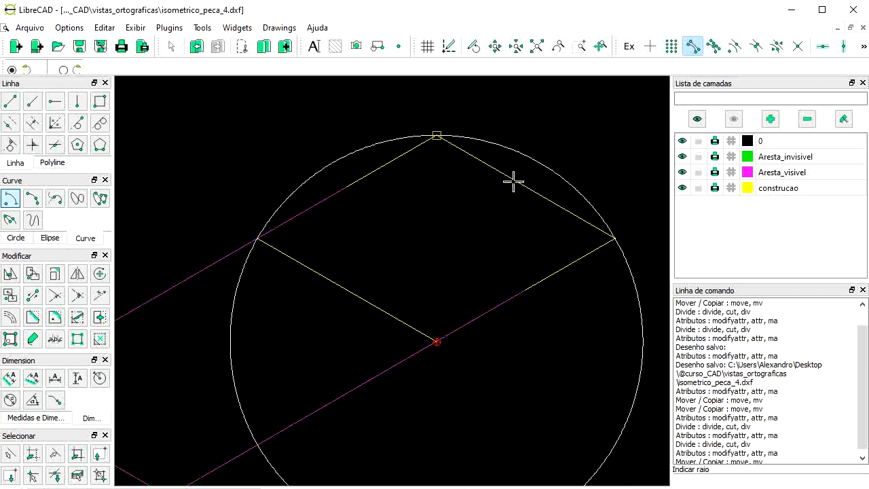
pyautogui.click(761, 52)
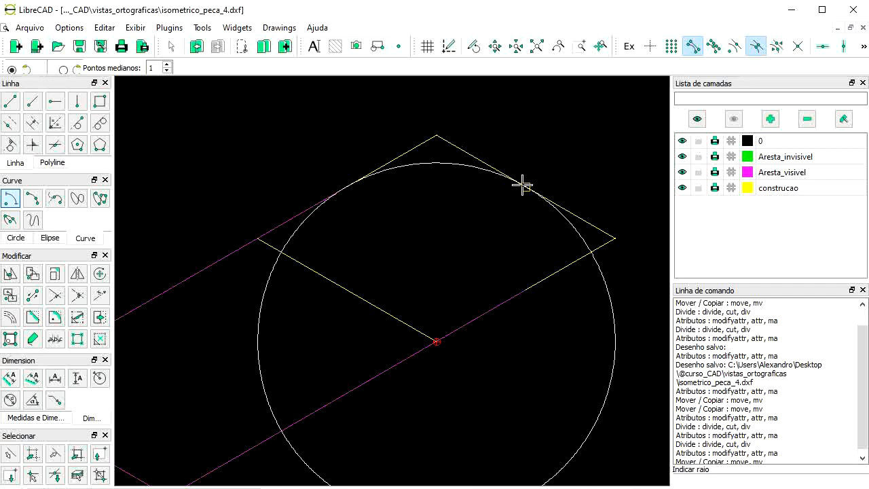
pyautogui.click(522, 184)
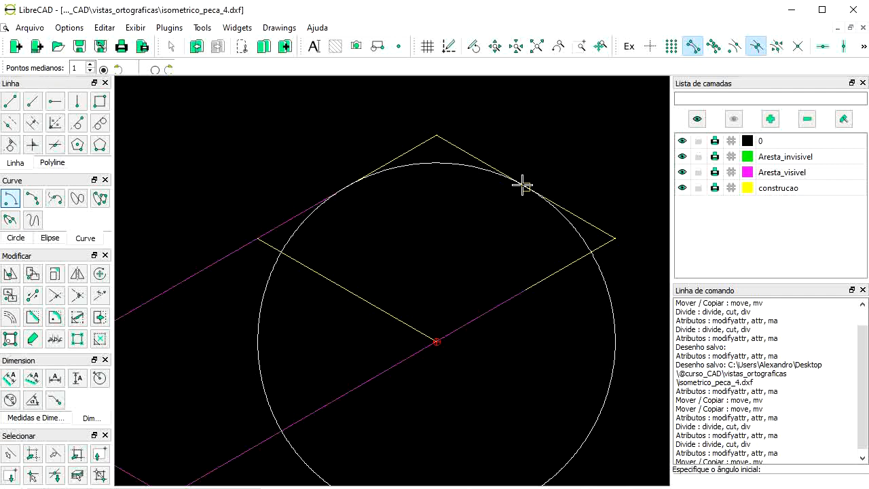
pyautogui.click(522, 184)
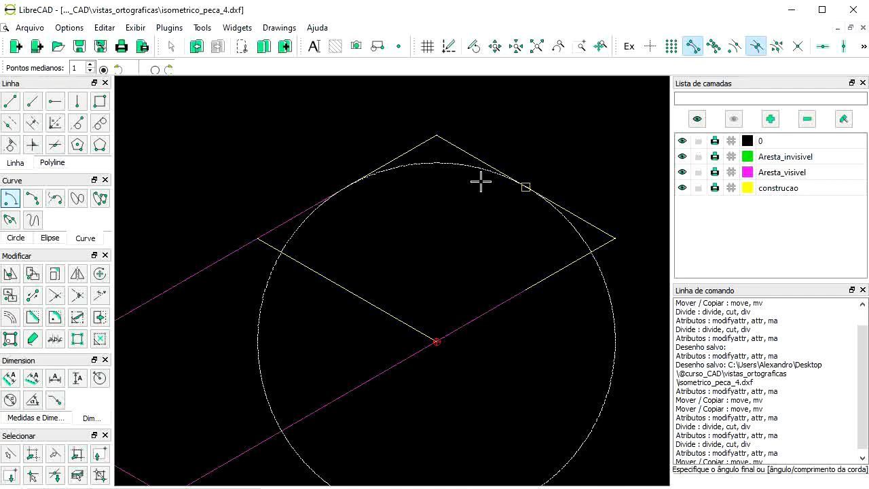
pyautogui.click(344, 187)
pyautogui.rightClick(343, 187)
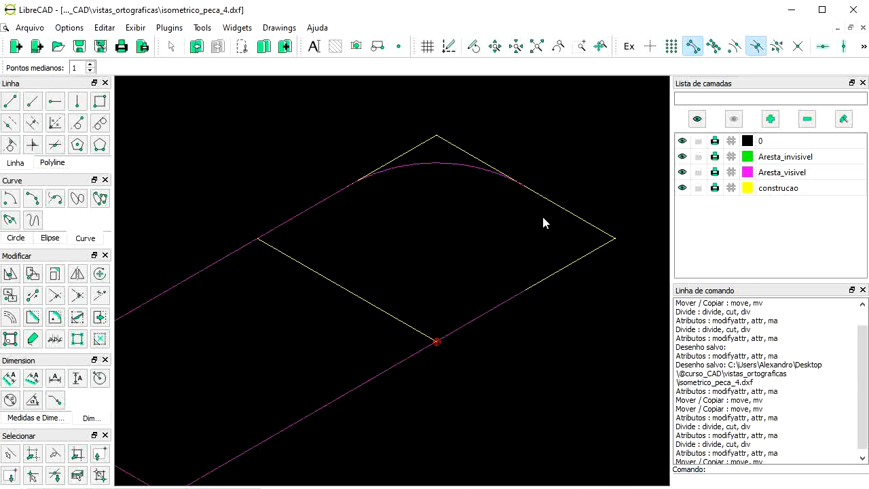
# Draw a construction line from the rhombus's lower corner to the midpoint of its upper-right side
pyautogui.click(11, 102)
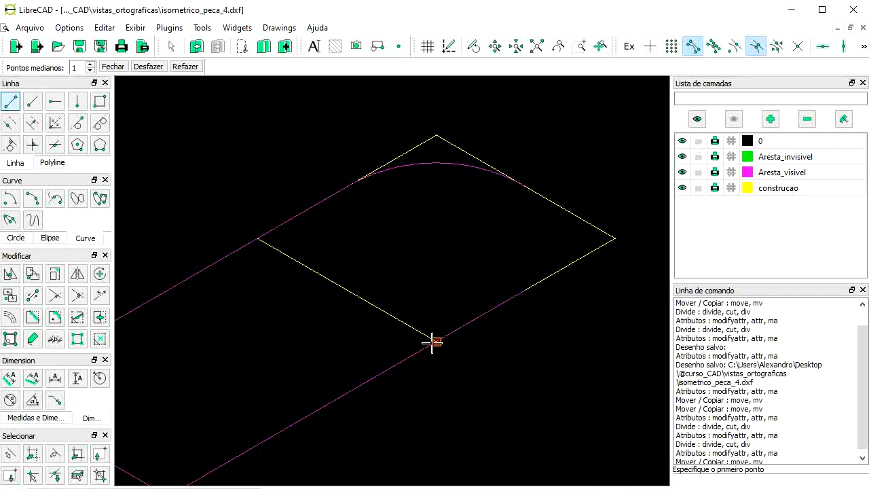
pyautogui.click(435, 342)
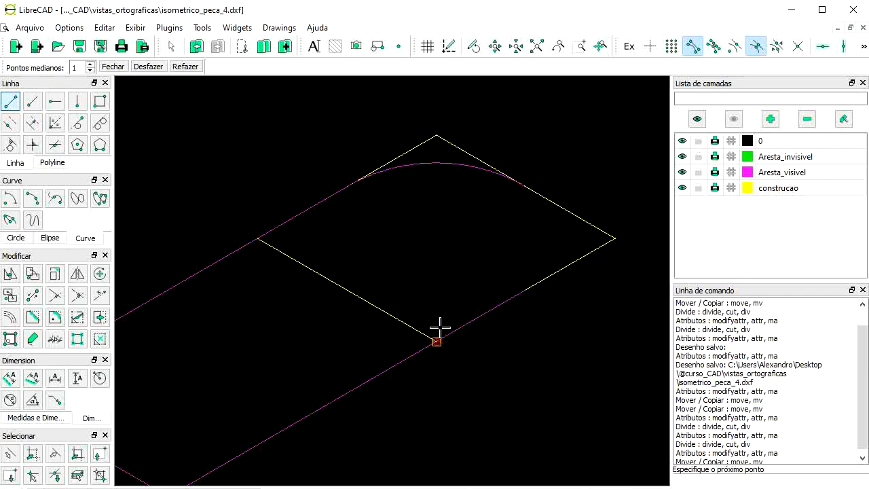
pyautogui.click(525, 186)
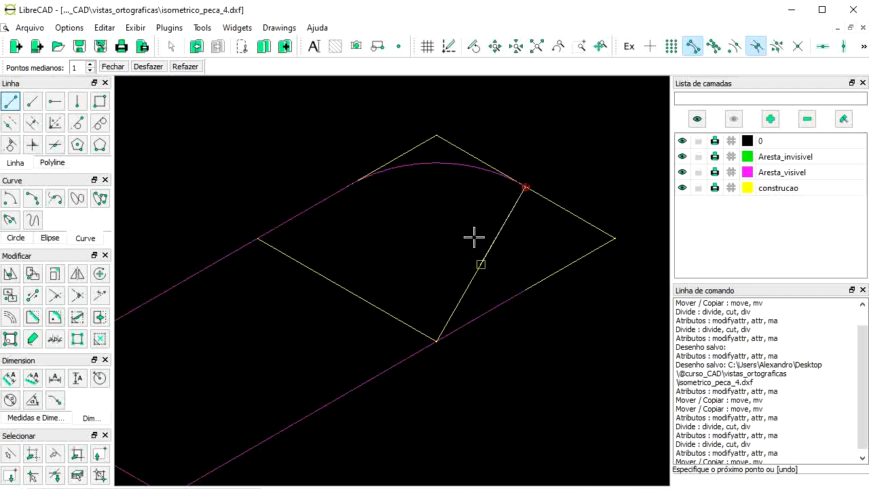
pyautogui.rightClick(448, 210)
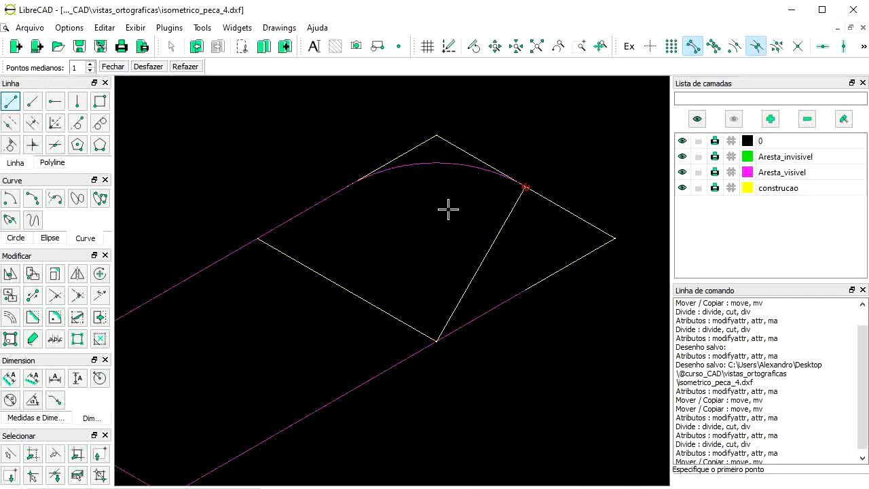
# Draw a construction line from the rhombus's upper corner to the midpoint of its lower-right side
pyautogui.click(438, 134)
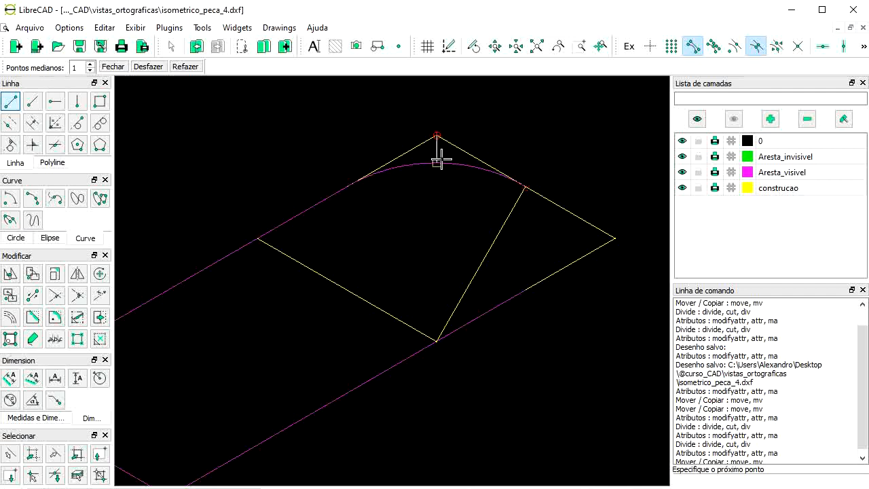
pyautogui.click(527, 290)
pyautogui.rightClick(526, 291)
pyautogui.rightClick(493, 246)
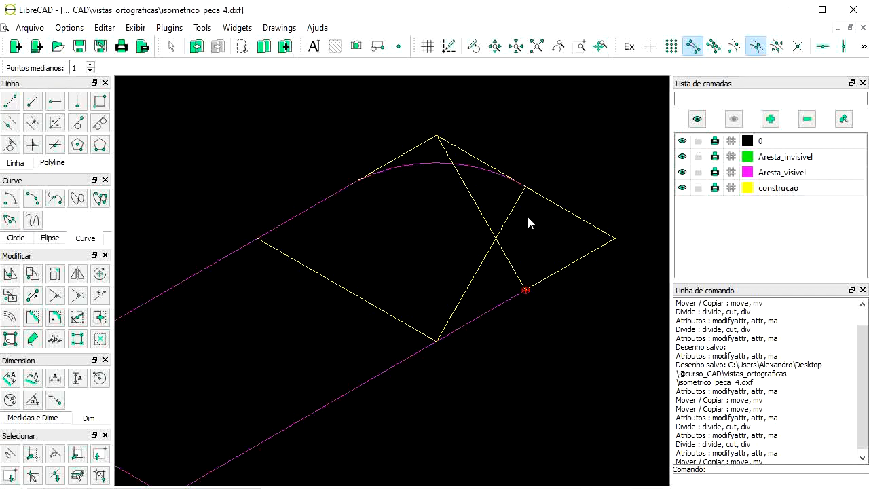
# Enable intersection snapping and draw an arc centred where the two construction lines cross, from the rhombus's lower-right side midpoint to its upper-right side midpoint
pyautogui.click(12, 201)
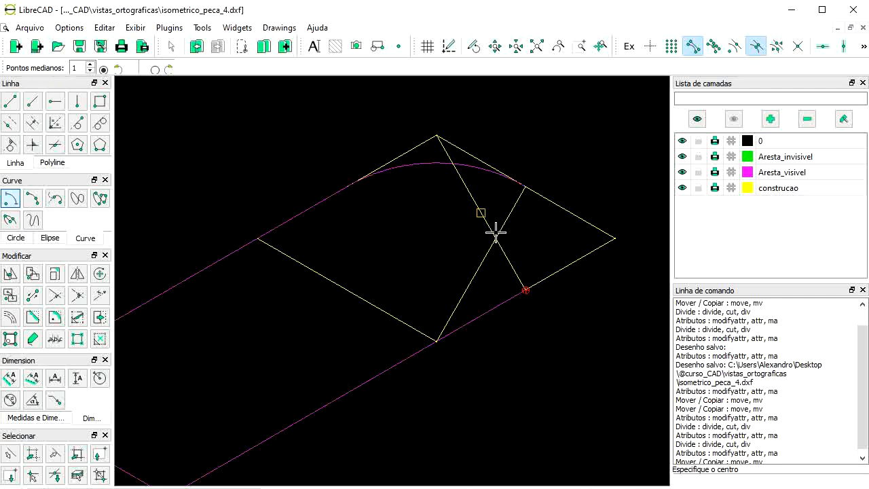
pyautogui.click(799, 49)
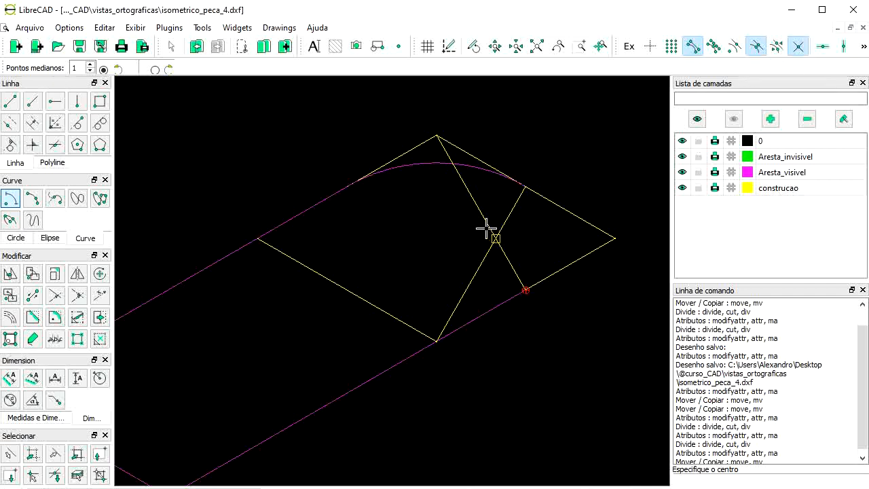
pyautogui.press('Escape')
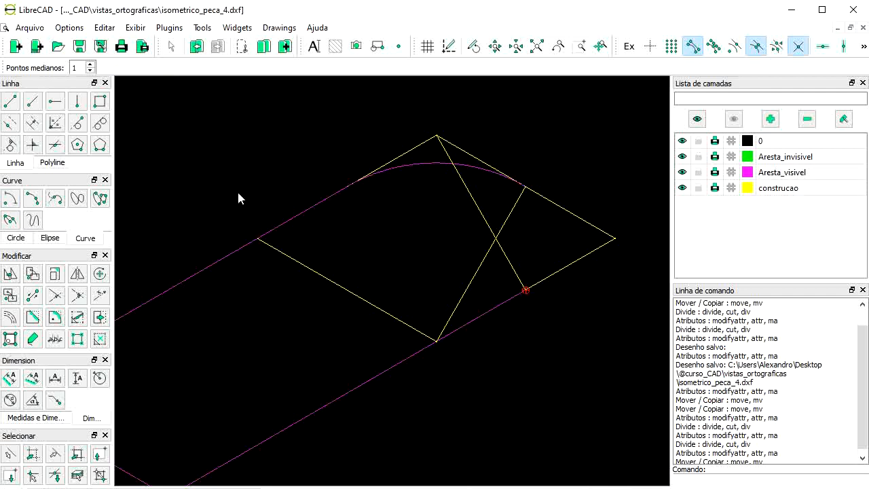
pyautogui.click(8, 200)
pyautogui.click(495, 238)
pyautogui.click(524, 291)
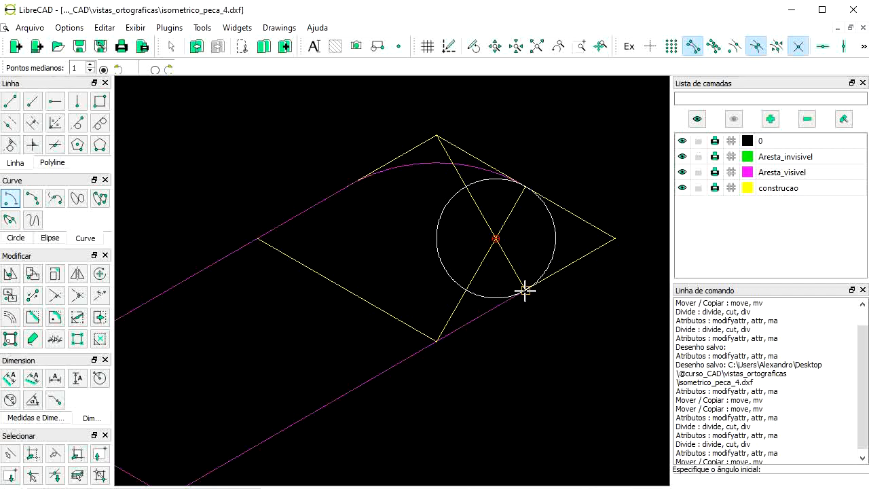
pyautogui.click(525, 290)
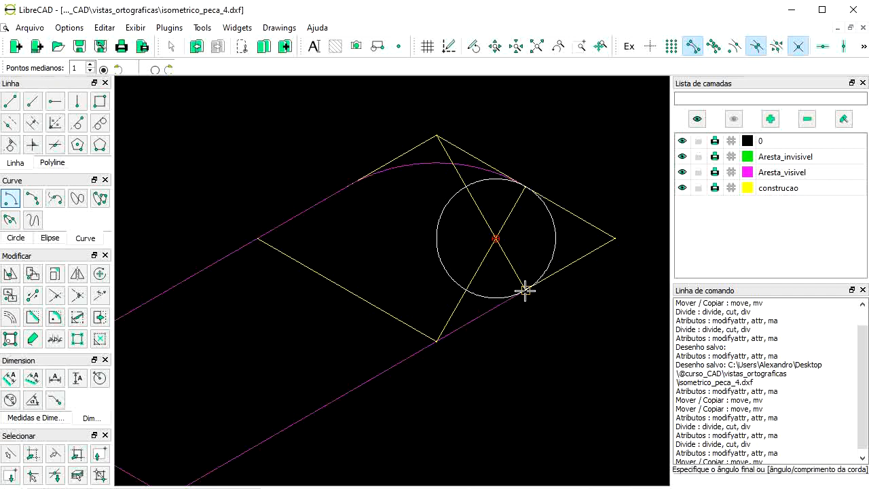
pyautogui.click(528, 188)
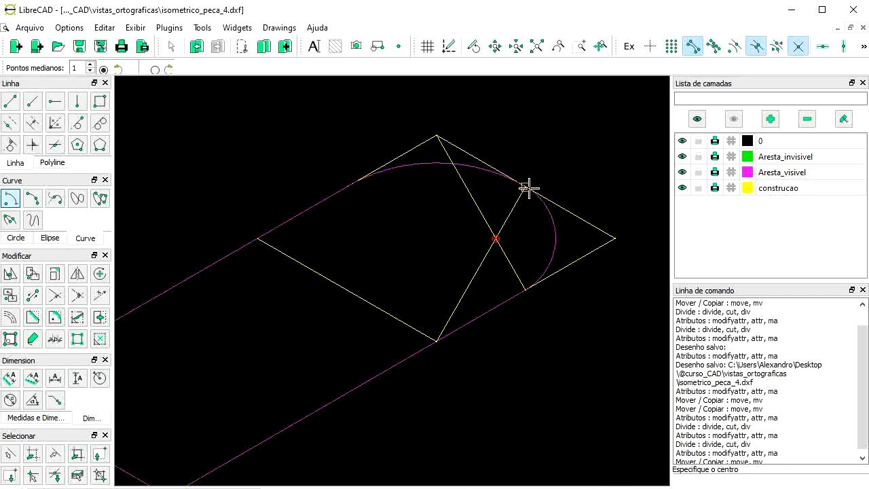
pyautogui.rightClick(528, 189)
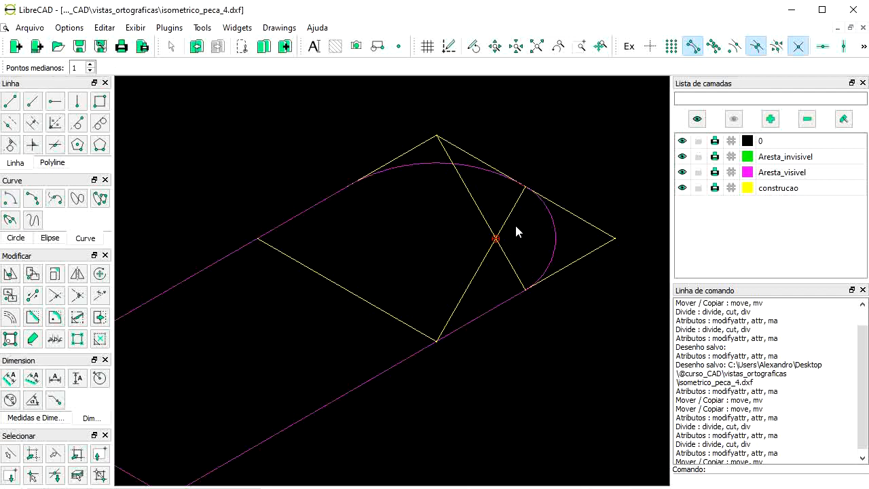
# Delete the yellow rhombus sides and the two crossing construction lines, keeping the magenta outline and arcs
pyautogui.moveTo(516, 231); pyautogui.dragTo(456, 262)
pyautogui.click(570, 264)
pyautogui.click(578, 216)
pyautogui.click(401, 155)
pyautogui.click(323, 275)
# Draw a 40-long construction line at 150° across the rounded end, starting where the lower straight edge meets the small arc
pyautogui.scroll(-1, 536, 237)
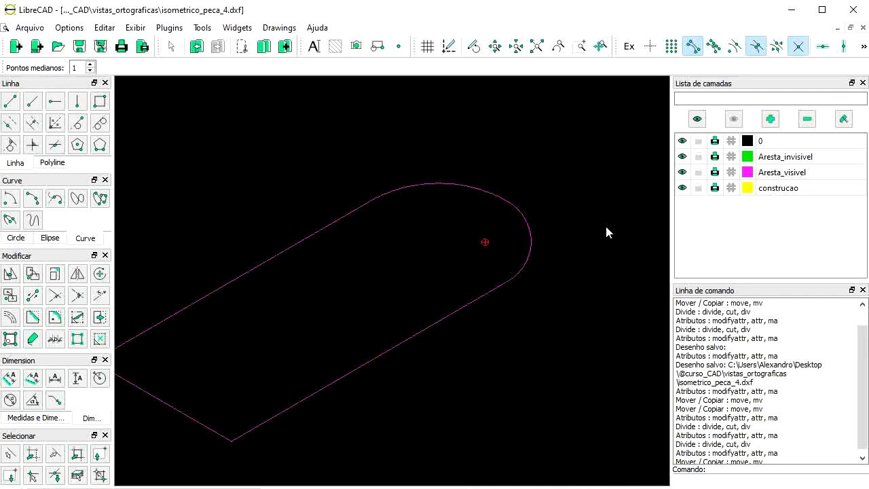
pyautogui.scroll(-1, 451, 242)
pyautogui.scroll(1, 146, 288)
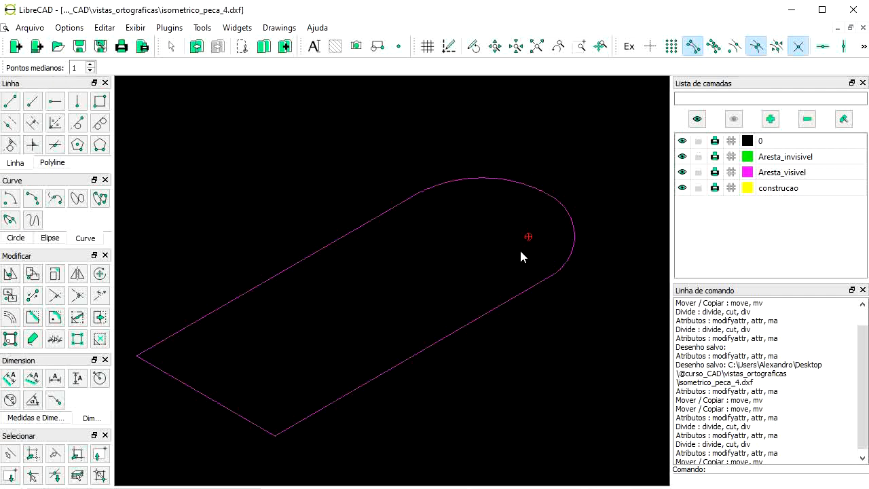
pyautogui.scroll(2, 500, 219)
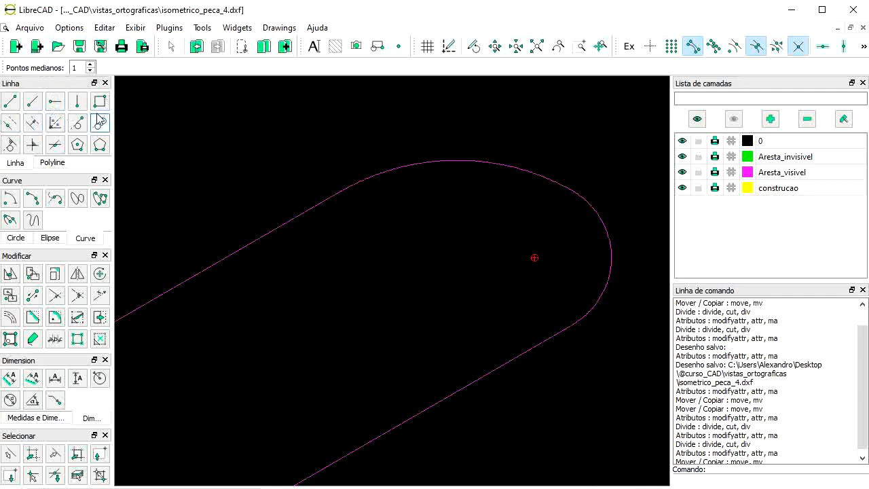
pyautogui.click(41, 103)
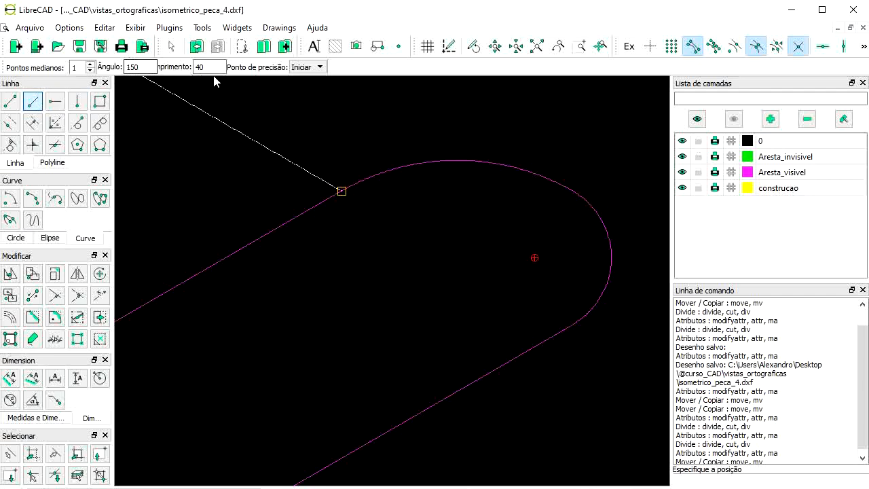
pyautogui.click(572, 324)
pyautogui.rightClick(488, 233)
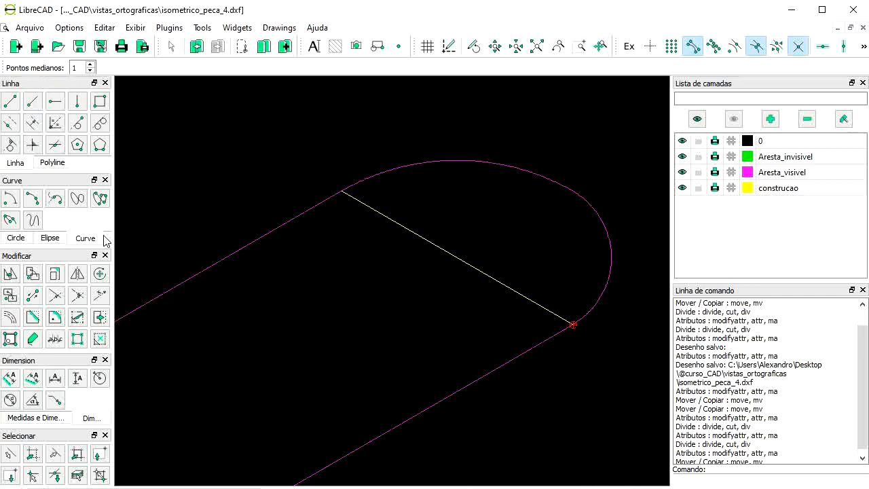
# Draw a 20-long construction line at 30° with its middle on the midpoint of the 40-long line
pyautogui.click(33, 102)
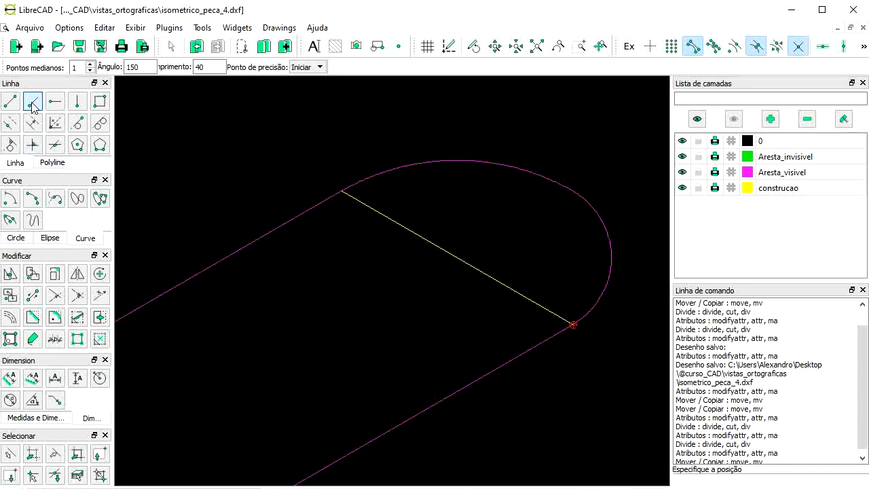
pyautogui.moveTo(147, 67); pyautogui.dragTo(95, 66)
pyautogui.write('30')
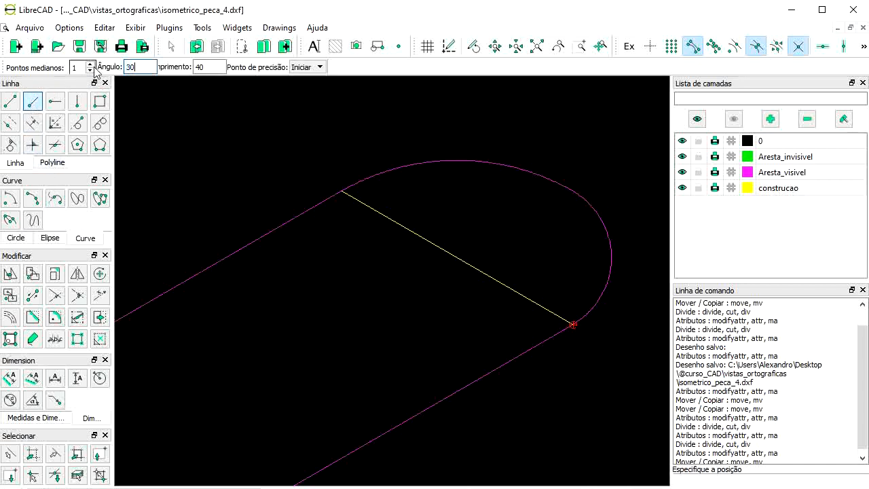
pyautogui.press('Tab')
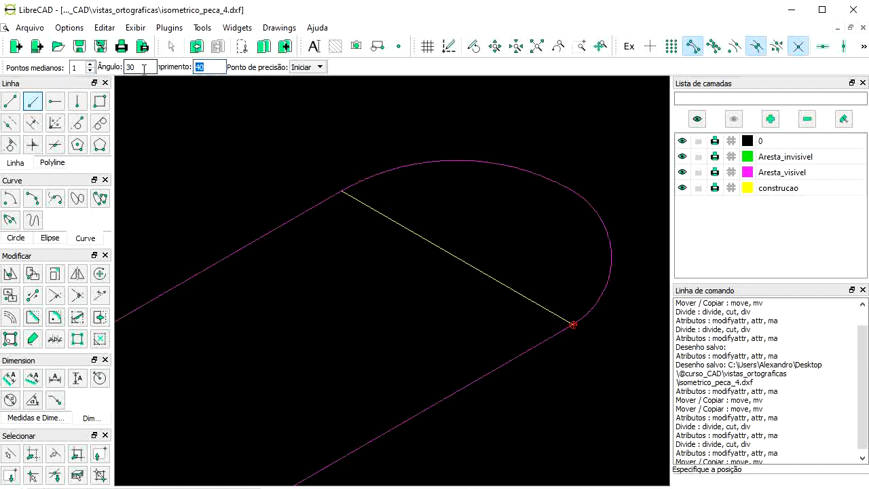
pyautogui.write('20')
pyautogui.click(321, 68)
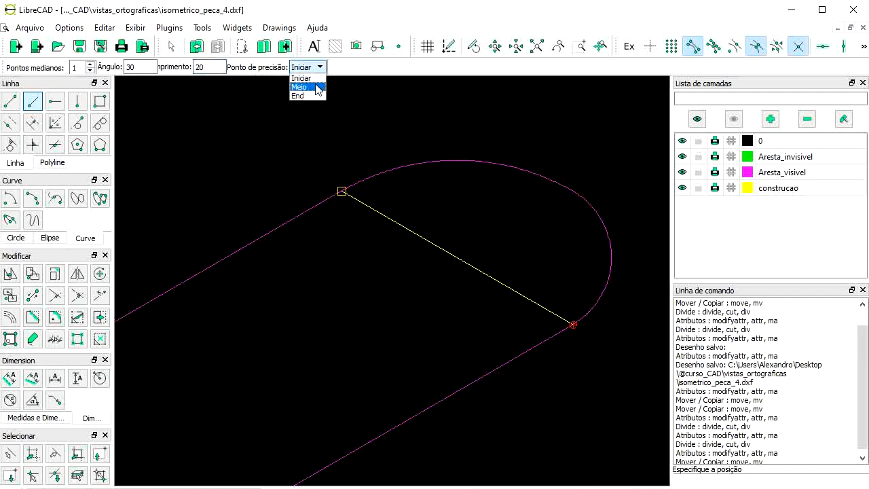
pyautogui.click(299, 87)
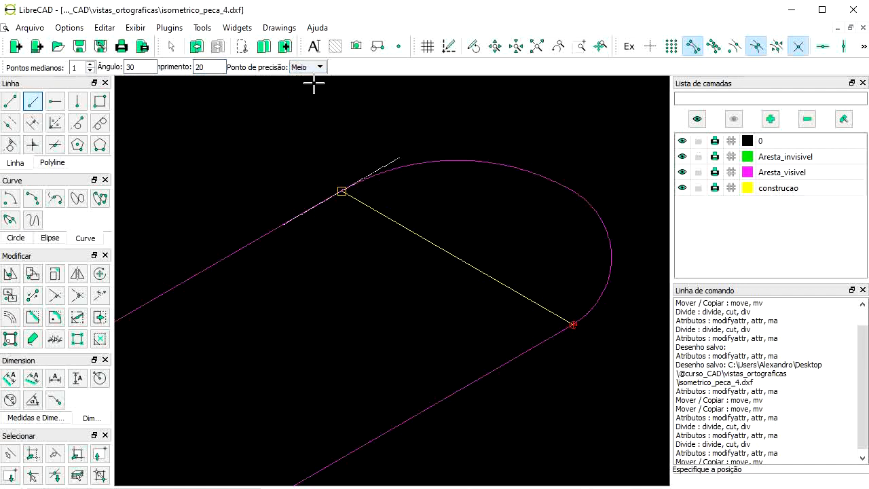
pyautogui.click(456, 257)
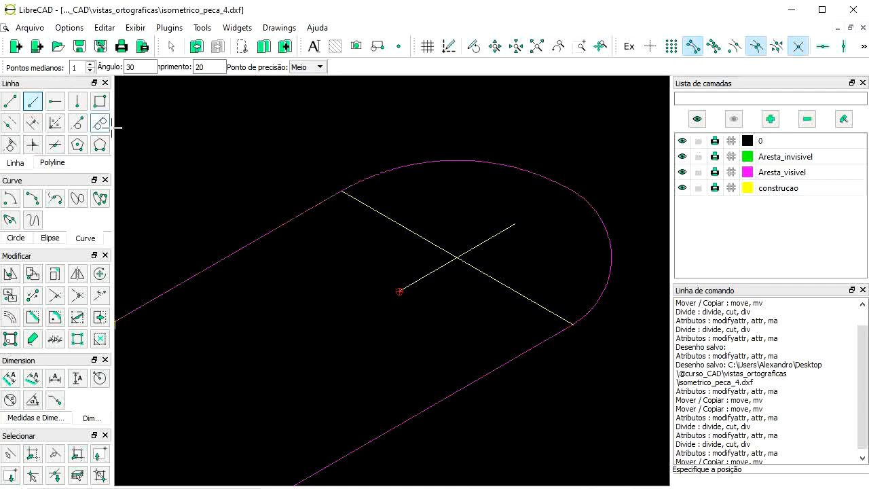
# Draw two 20-long construction lines at 150°, each centred on one end of the 30° line
pyautogui.doubleClick(131, 68)
pyautogui.write('1')
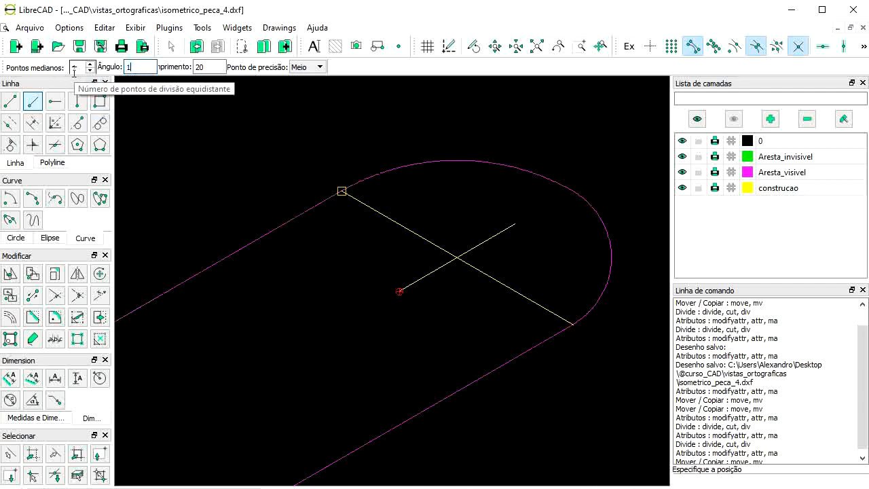
pyautogui.write('50')
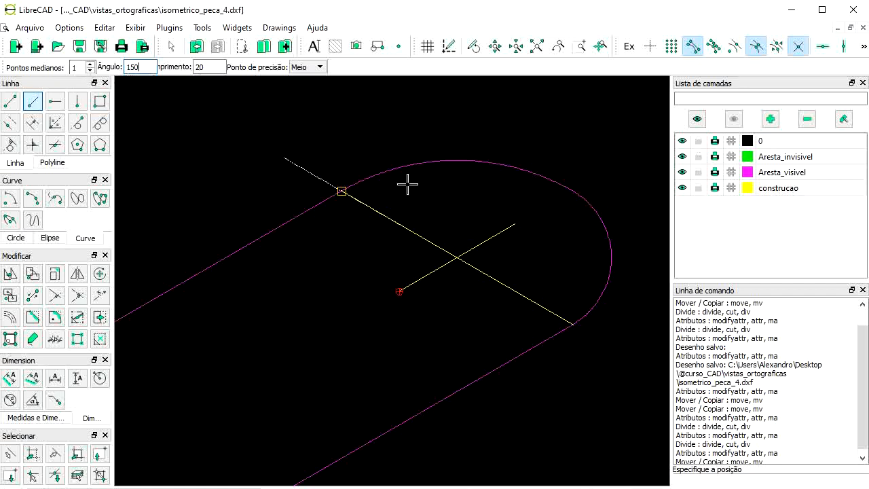
pyautogui.click(556, 239)
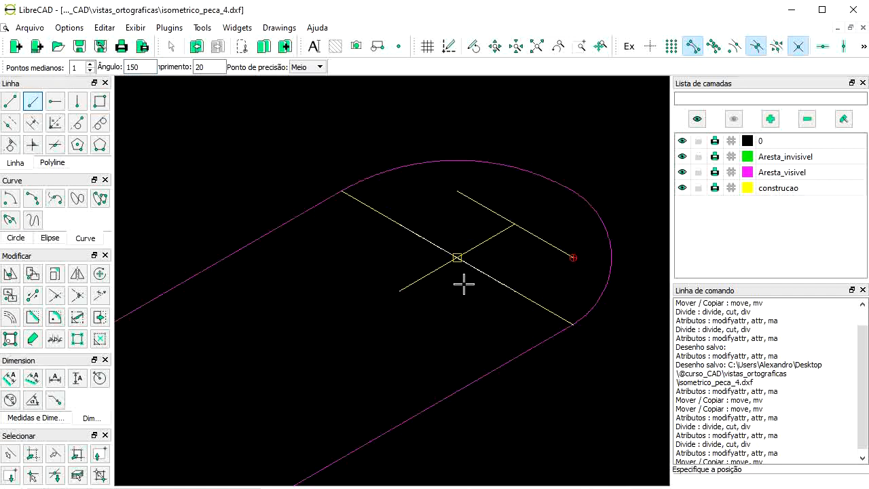
pyautogui.click(411, 292)
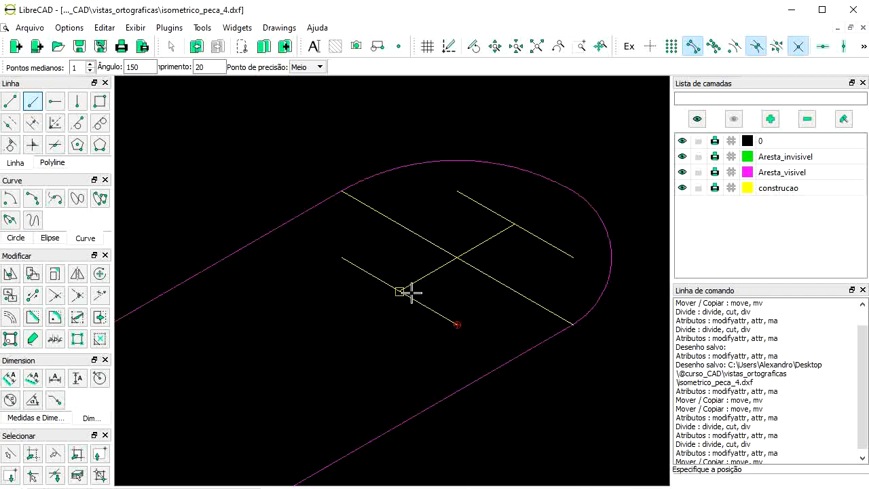
# Close the small rhombus with two 20-long lines at 30° and delete the two construction lines crossing inside it
pyautogui.doubleClick(134, 66)
pyautogui.write('30')
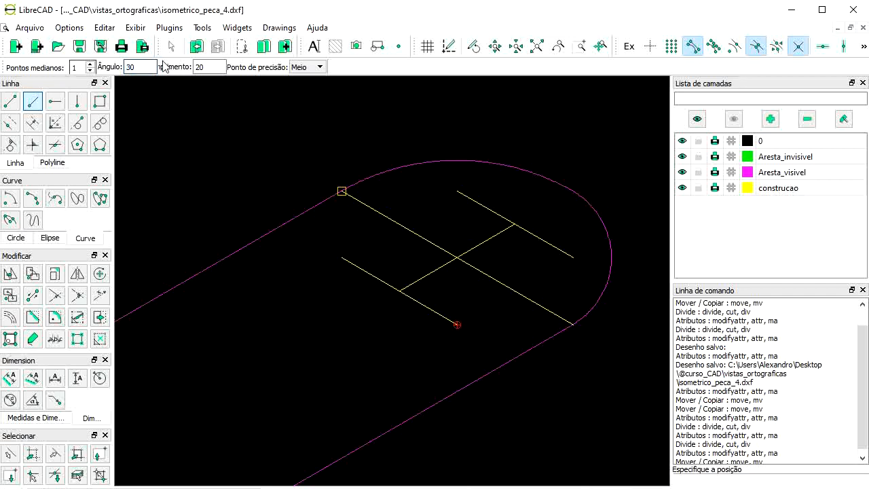
pyautogui.click(318, 68)
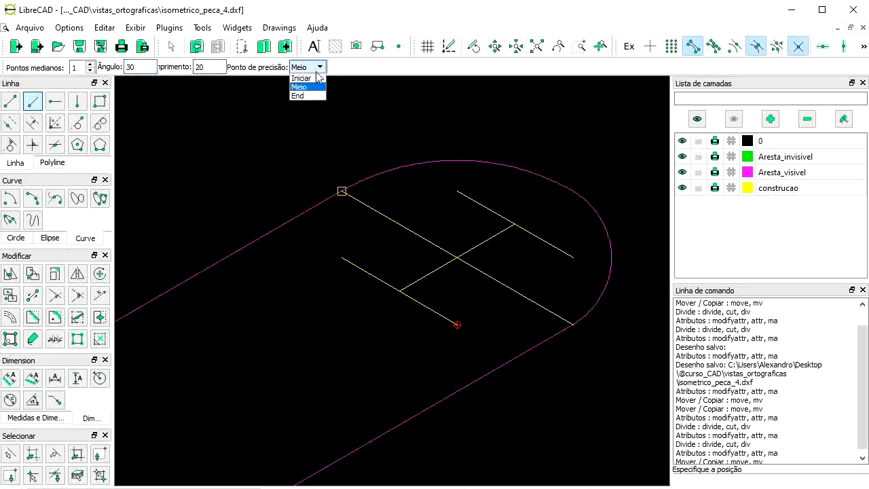
pyautogui.click(300, 76)
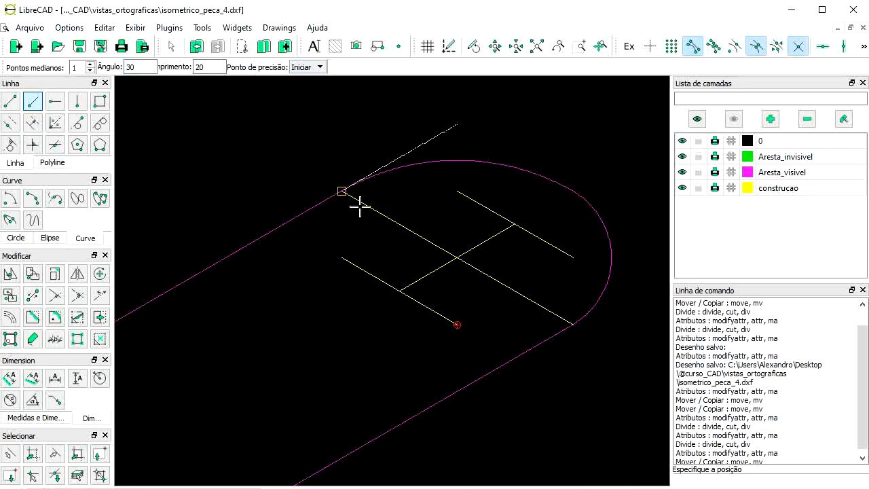
pyautogui.click(342, 257)
pyautogui.click(447, 325)
pyautogui.rightClick(450, 325)
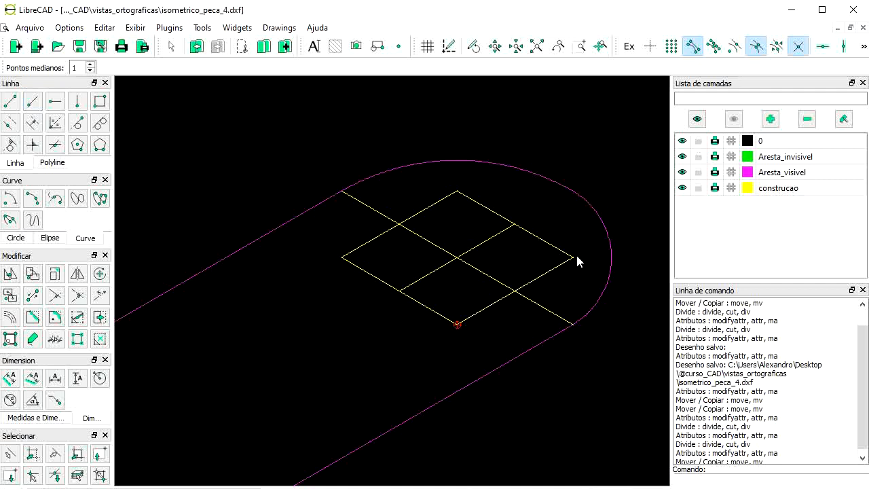
pyautogui.moveTo(479, 231); pyautogui.dragTo(445, 277)
# Draw an arc centred on the small rhombus's lower corner, from the midpoint of its upper-right side to the midpoint of its upper-left side
pyautogui.scroll(2, 536, 293)
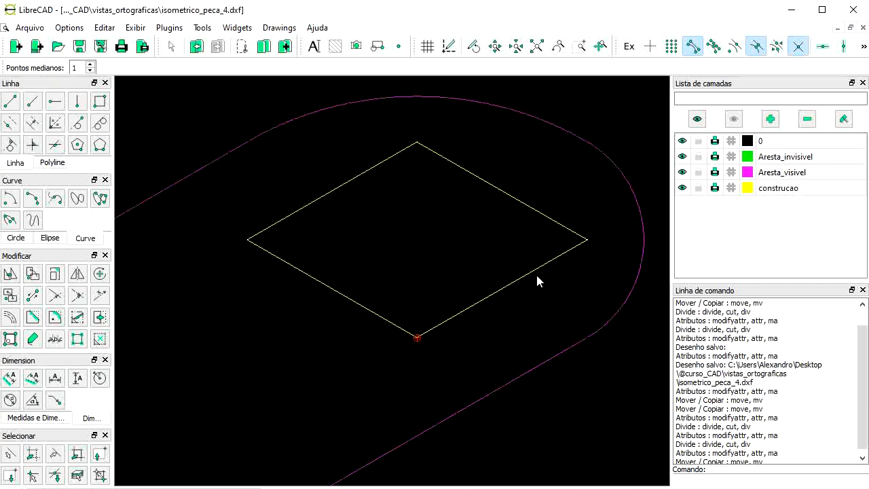
pyautogui.scroll(1, 536, 279)
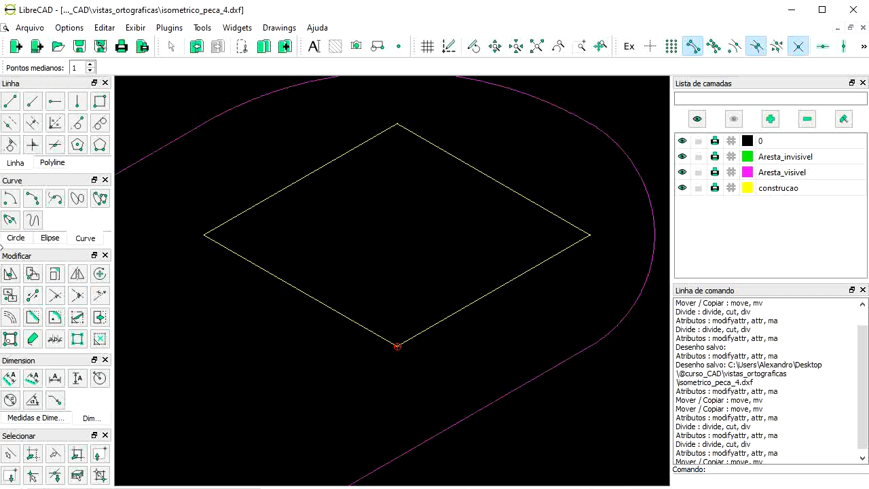
pyautogui.click(10, 200)
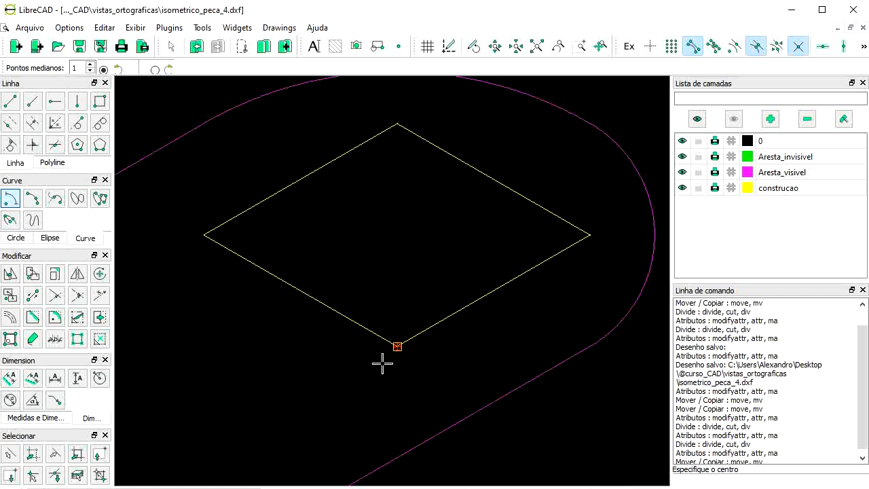
pyautogui.click(400, 345)
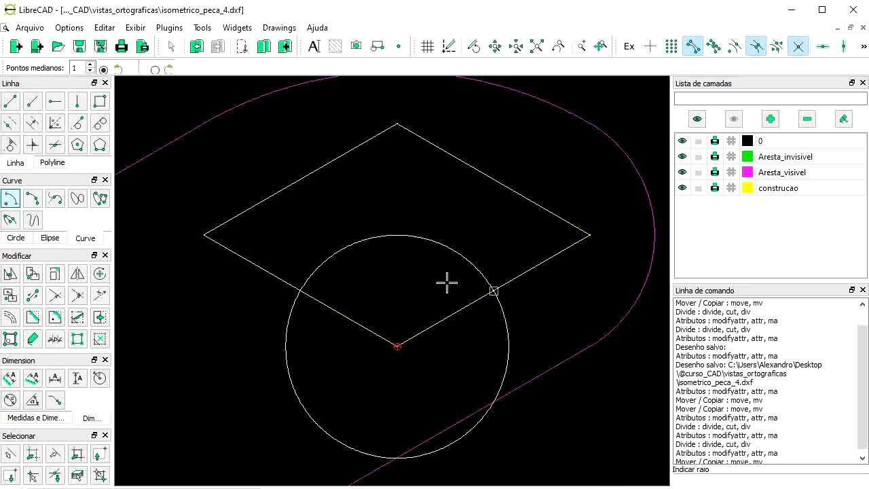
pyautogui.click(493, 178)
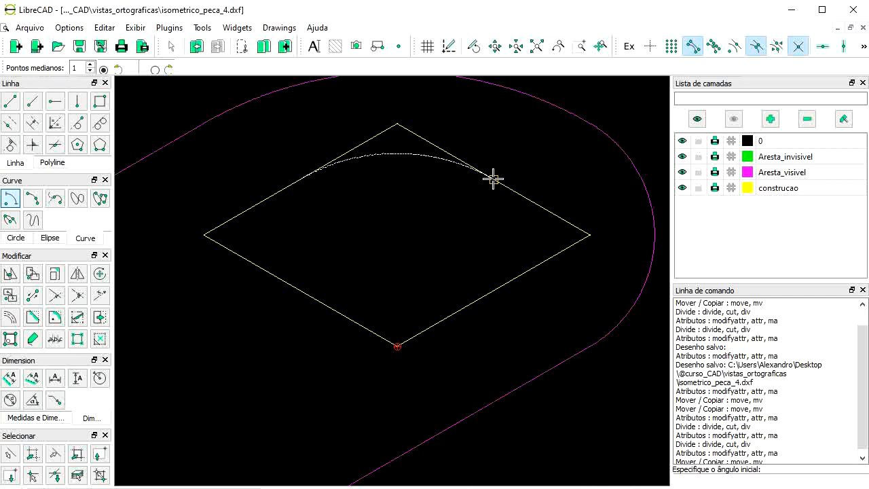
pyautogui.click(493, 178)
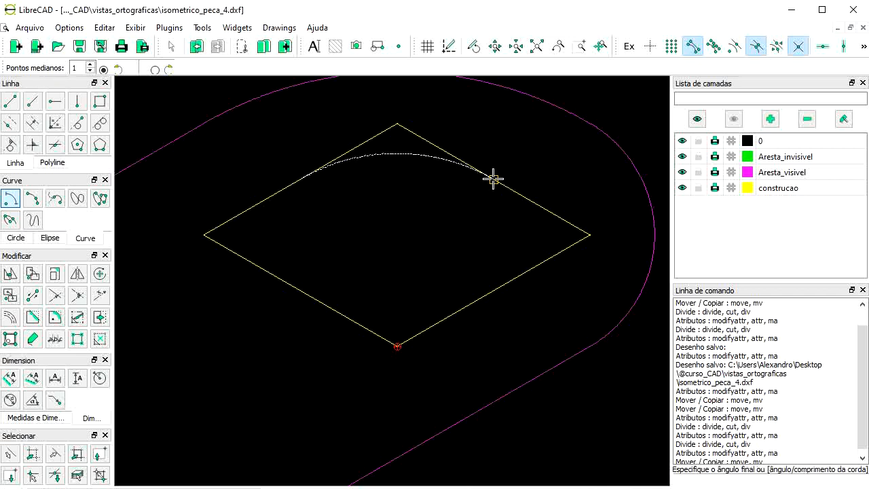
pyautogui.click(300, 178)
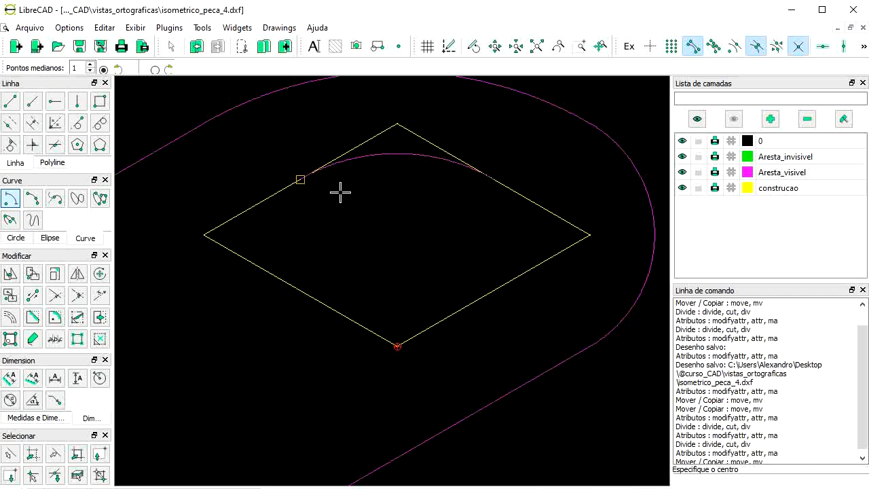
# Draw an arc centred on the small rhombus's upper corner, from the midpoint of its lower-left side to the midpoint of its lower-right side
pyautogui.rightClick(385, 156)
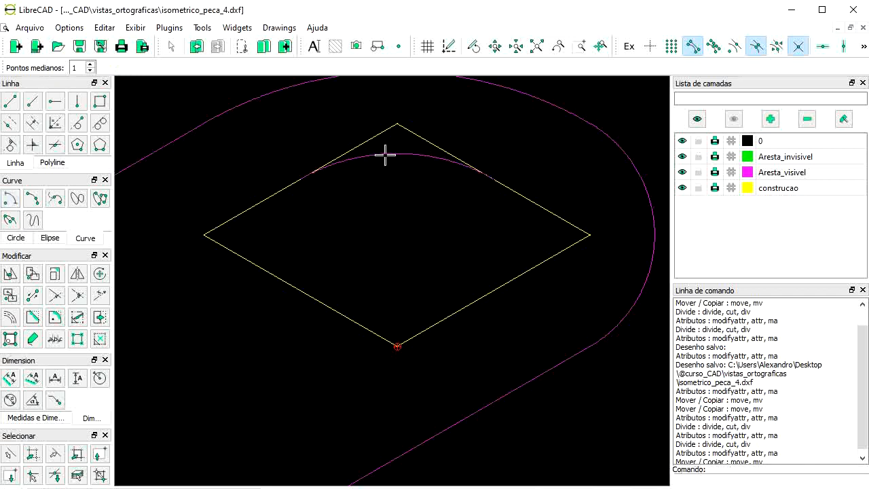
pyautogui.click(10, 197)
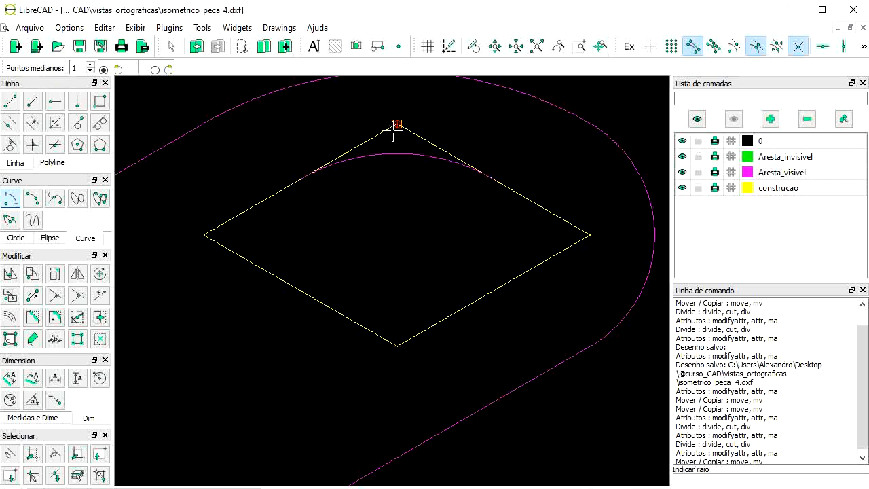
pyautogui.click(397, 124)
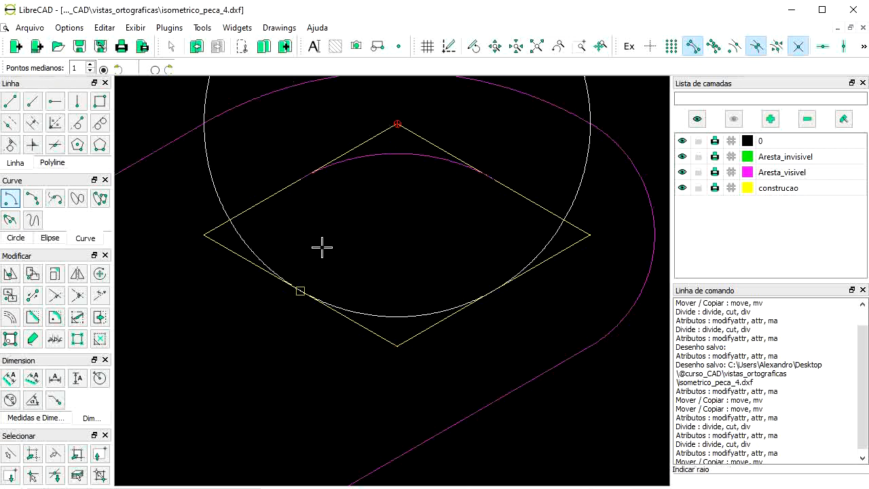
pyautogui.click(296, 290)
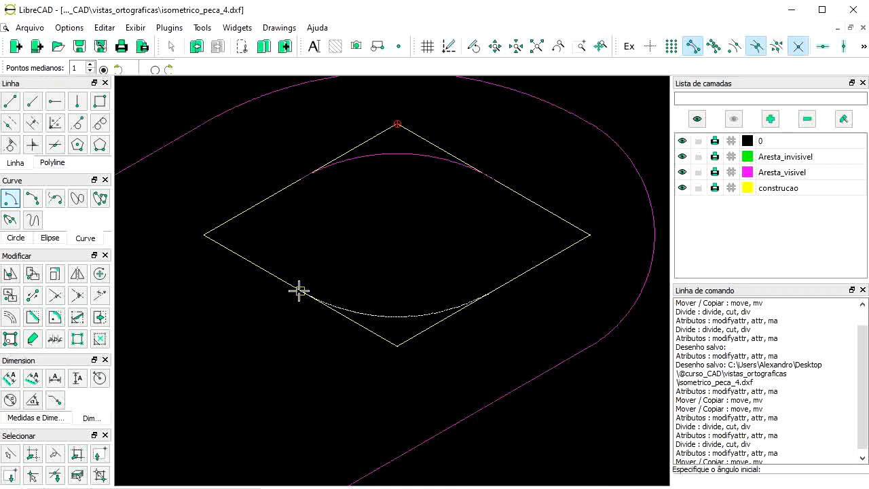
pyautogui.click(298, 290)
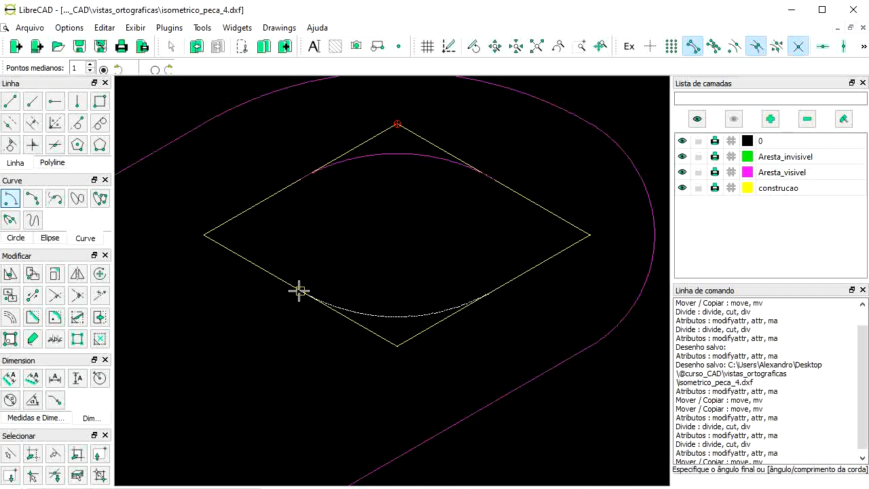
pyautogui.click(483, 297)
pyautogui.rightClick(483, 296)
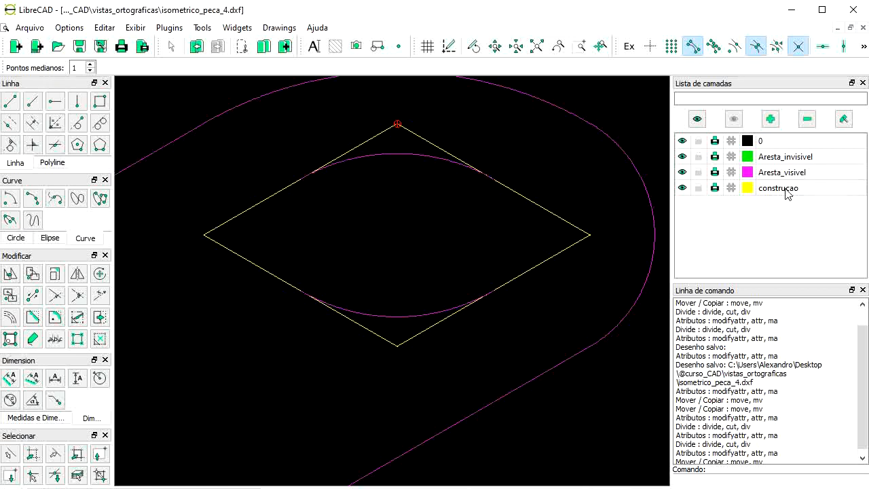
# Draw two construction lines joining the rhombus's lower corner to its upper-right side's midpoint and its upper corner to its lower-right side's midpoint
pyautogui.click(11, 102)
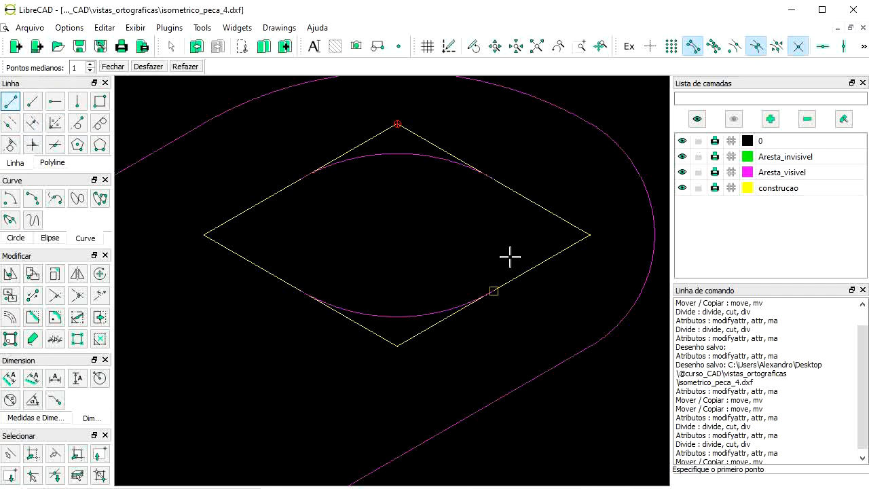
pyautogui.click(398, 345)
pyautogui.click(490, 182)
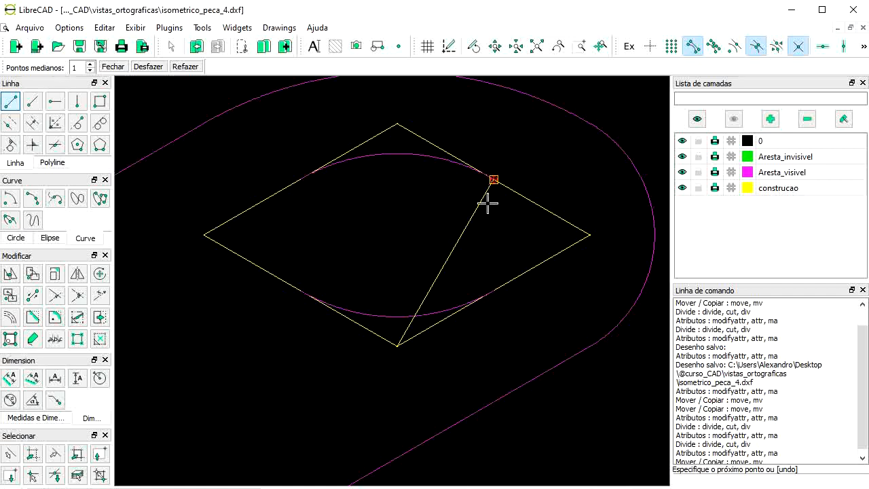
pyautogui.rightClick(382, 140)
pyautogui.click(396, 124)
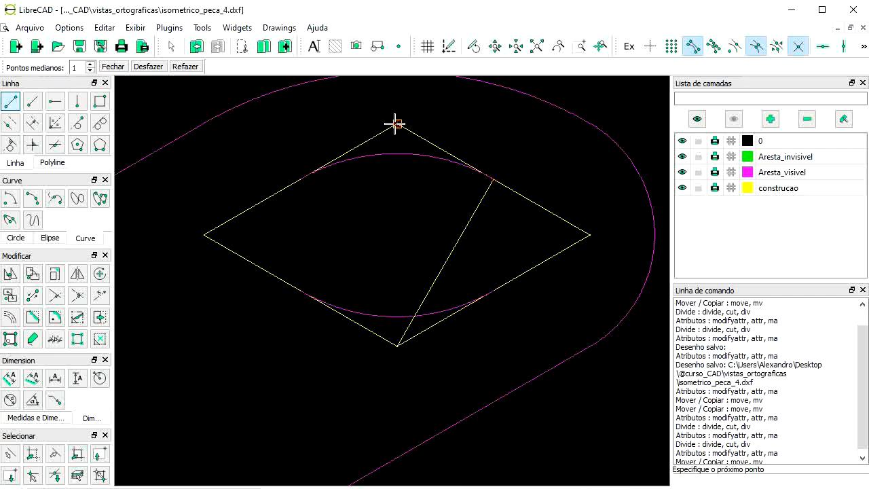
pyautogui.click(493, 291)
pyautogui.rightClick(494, 291)
# Draw an arc centred on the lines' crossing, from the lower-right to the upper-right side's midpoint, and delete the two crossing construction lines
pyautogui.click(9, 200)
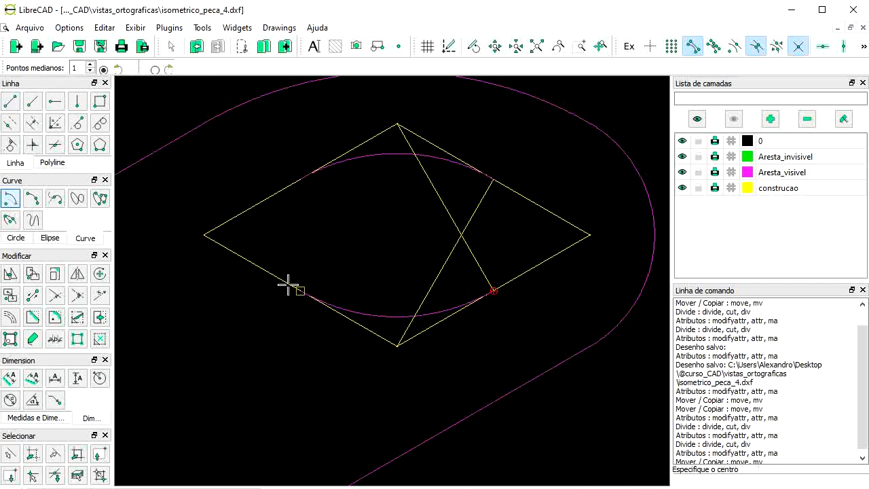
pyautogui.click(462, 235)
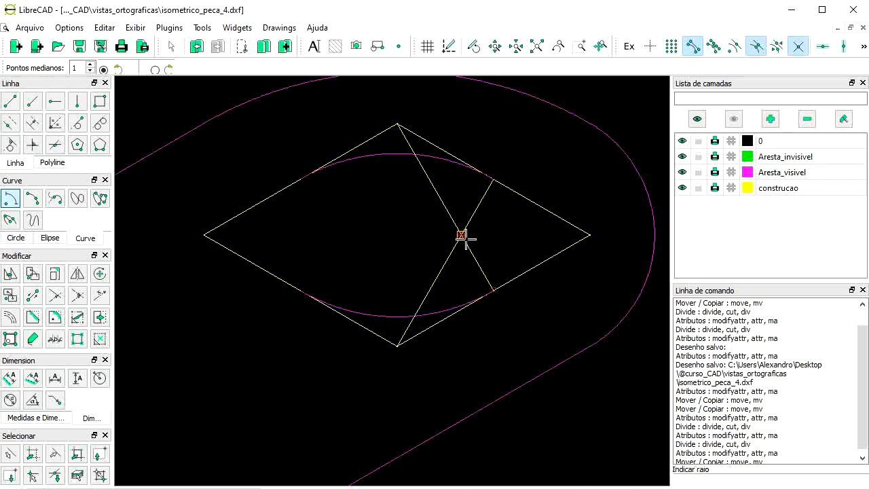
pyautogui.click(494, 291)
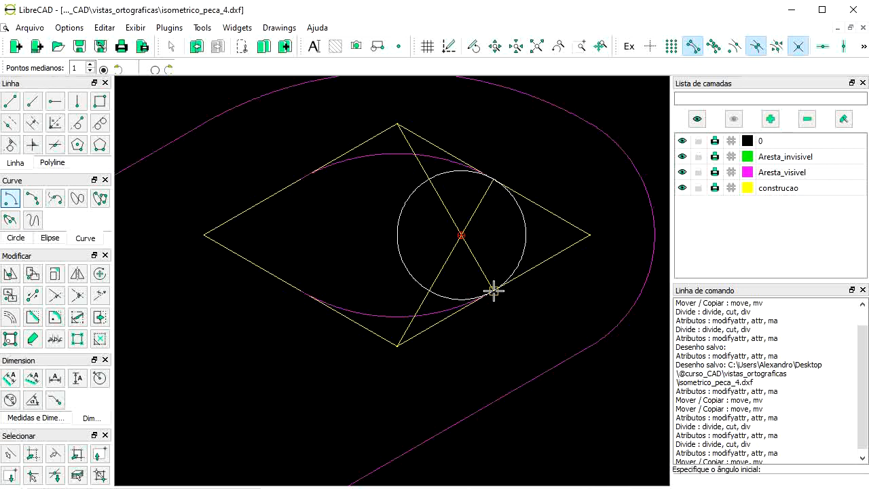
pyautogui.click(494, 290)
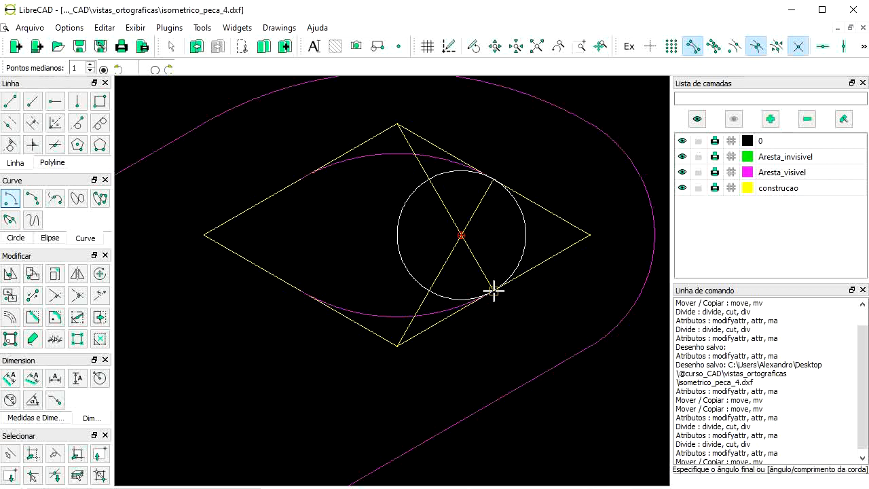
pyautogui.click(493, 179)
pyautogui.rightClick(493, 179)
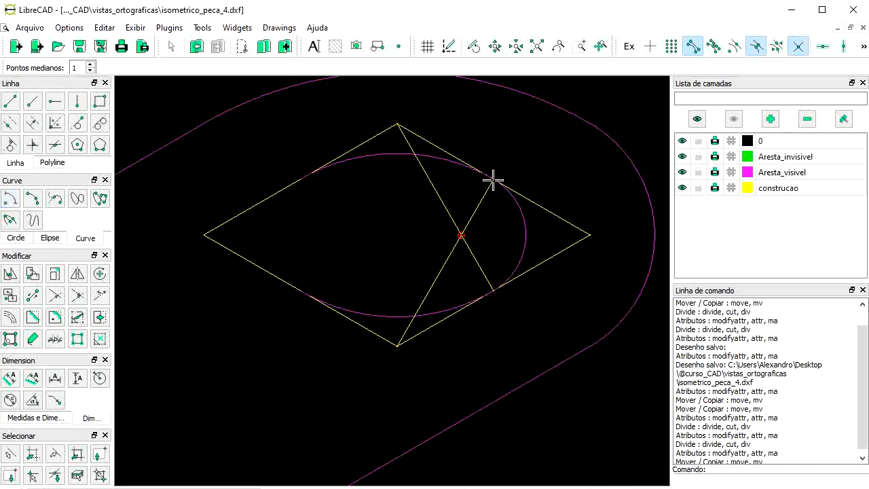
pyautogui.moveTo(494, 219); pyautogui.dragTo(432, 251)
# Draw two construction lines joining the rhombus's upper corner to its lower-left side's midpoint and its lower corner to its upper-left side's midpoint
pyautogui.click(12, 105)
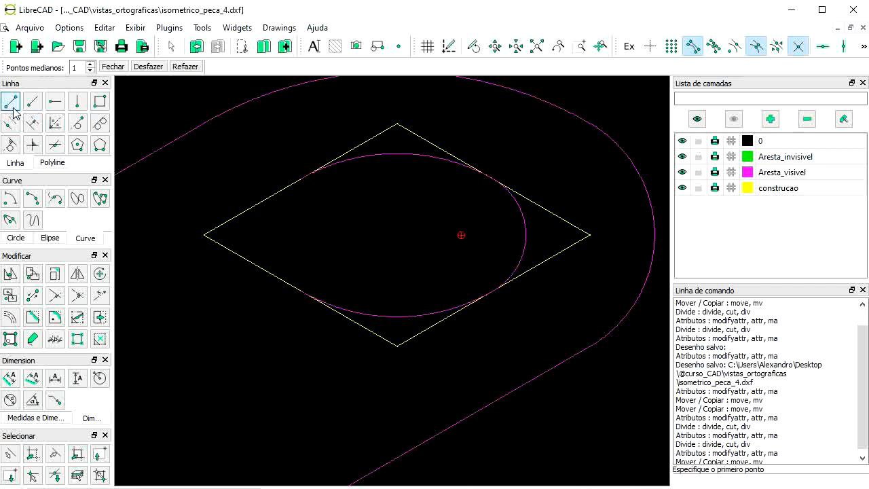
pyautogui.click(395, 124)
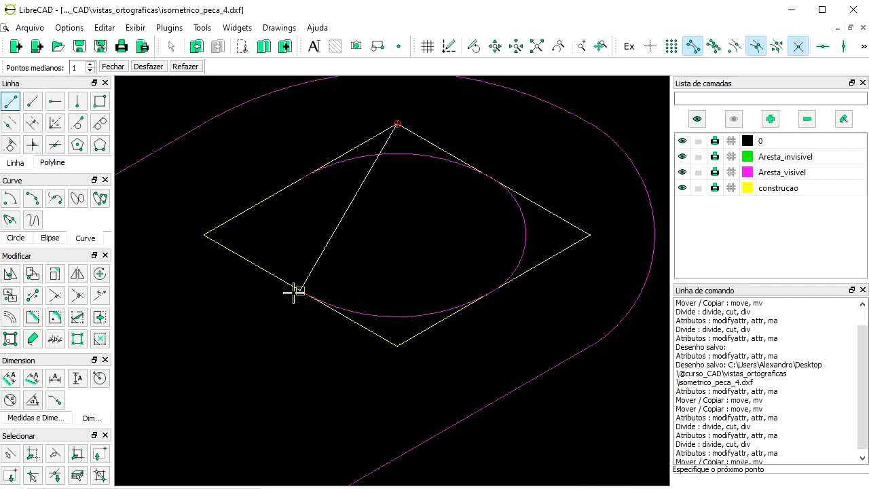
pyautogui.click(294, 292)
pyautogui.rightClick(358, 374)
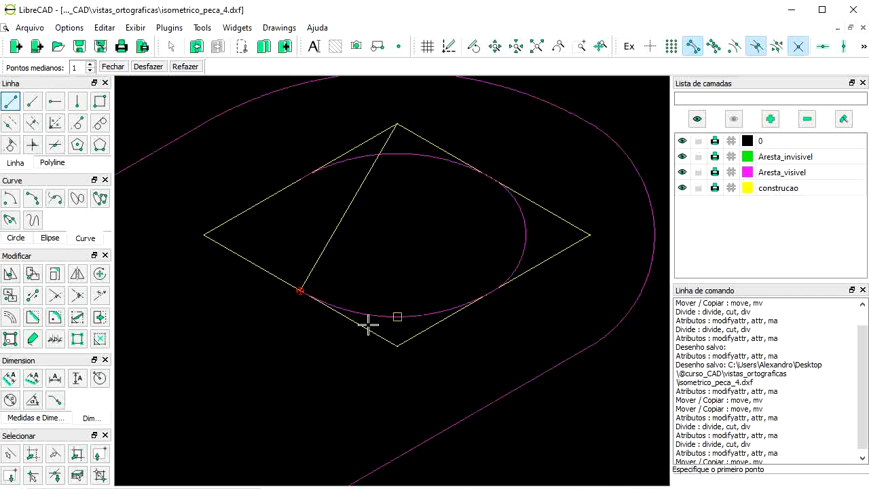
pyautogui.click(403, 352)
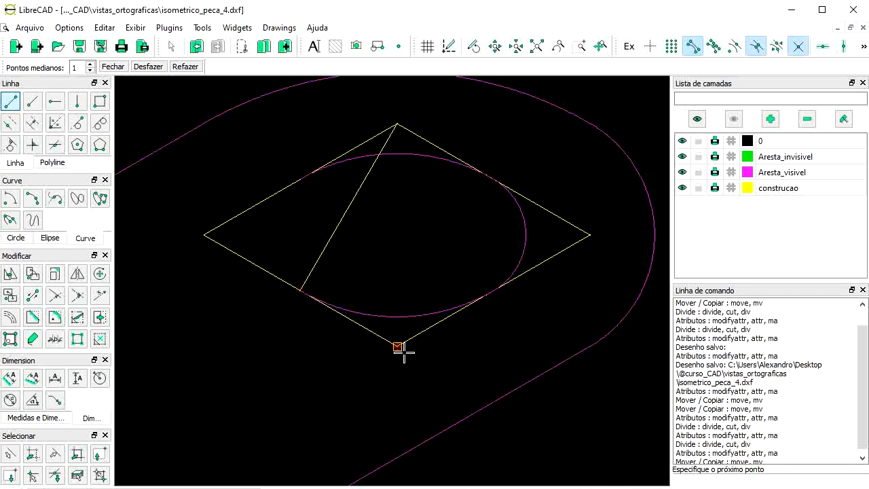
pyautogui.click(314, 185)
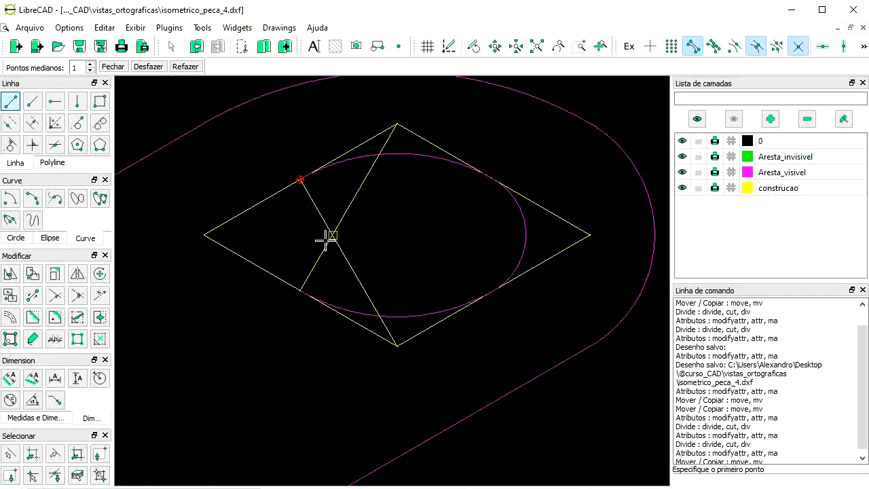
pyautogui.press('Escape')
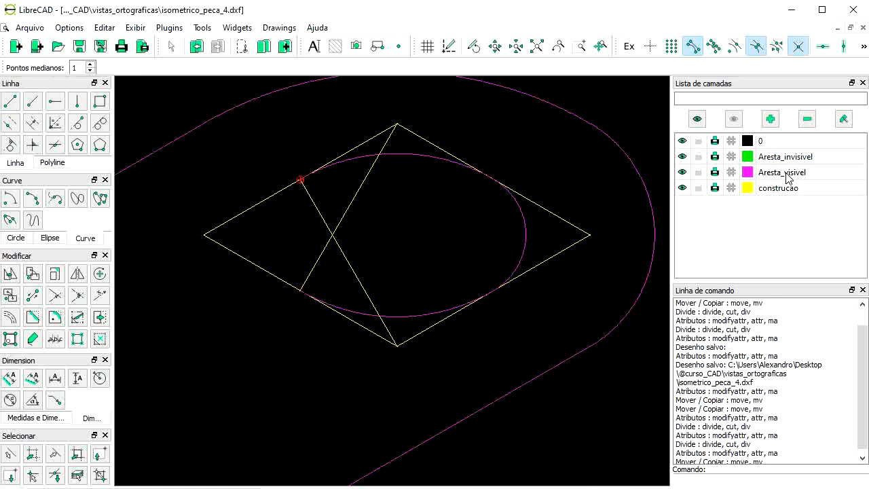
# Draw an arc centred on the construction lines' crossing, from the midpoint of the upper-left side to the midpoint of the lower-left side
pyautogui.click(12, 198)
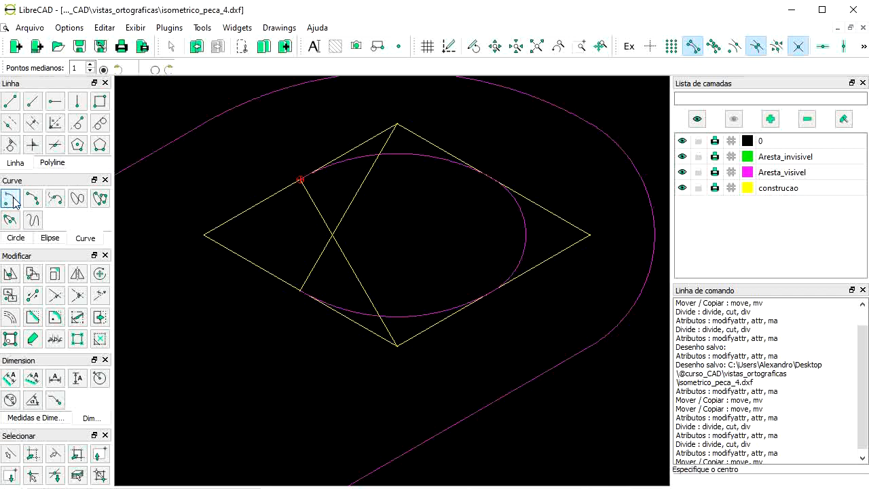
pyautogui.click(320, 220)
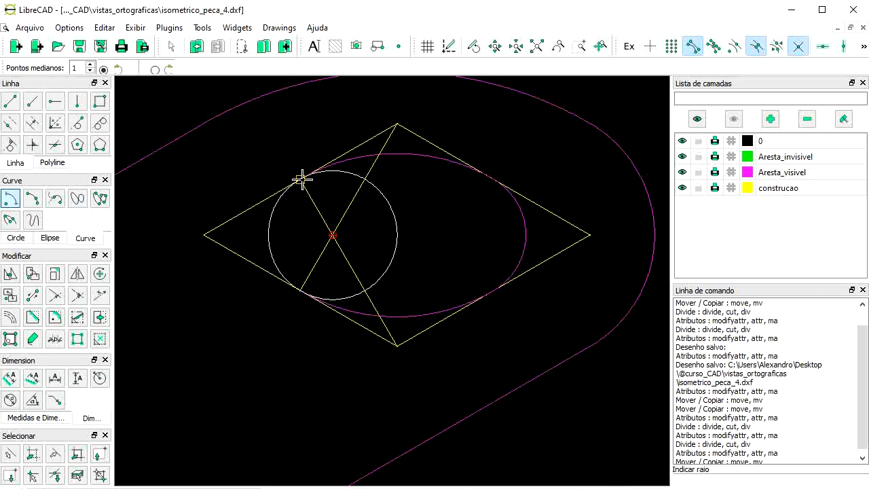
pyautogui.click(301, 178)
pyautogui.click(302, 178)
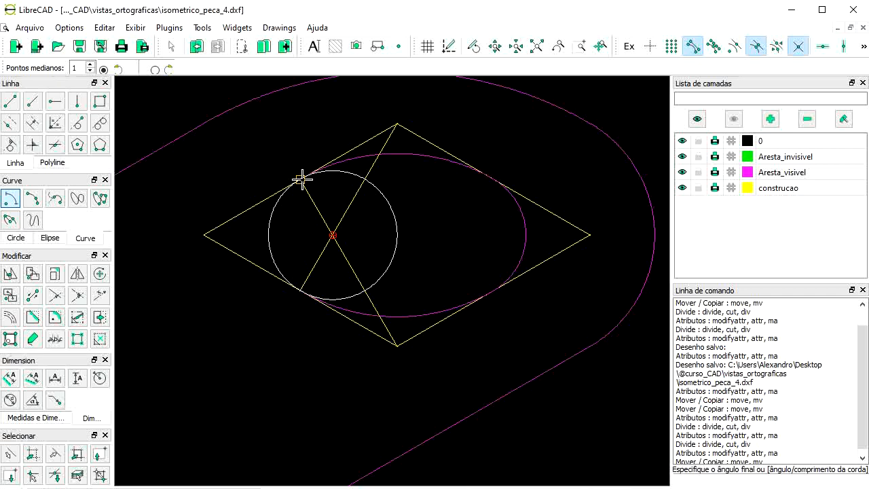
pyautogui.click(301, 290)
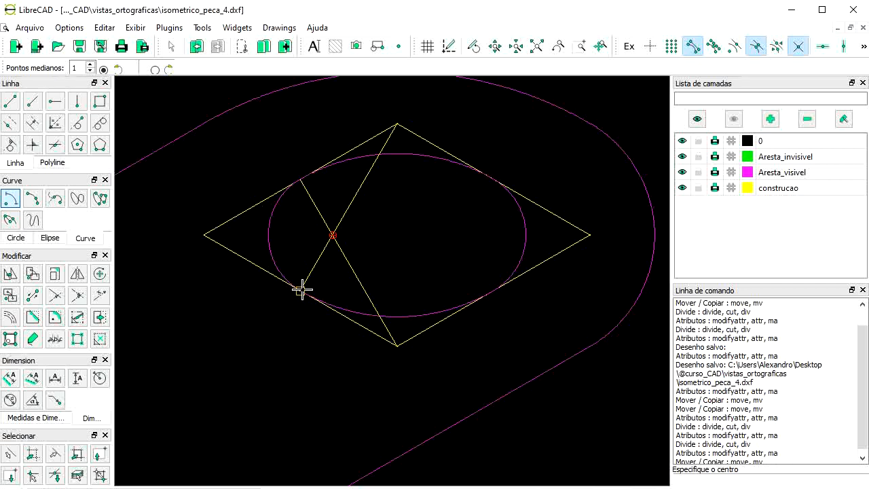
pyautogui.press('Escape')
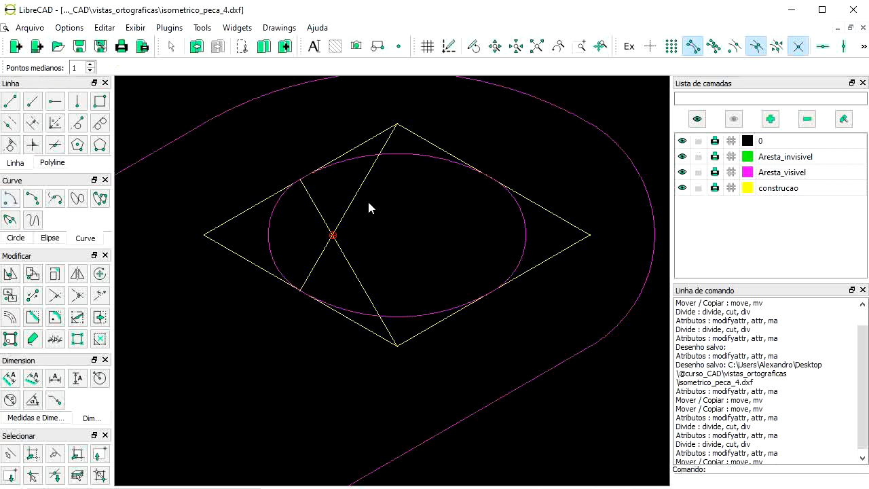
# Delete the two crossing construction lines and the four sides of the small rhombus
pyautogui.moveTo(367, 203); pyautogui.dragTo(316, 259)
pyautogui.click(418, 138)
pyautogui.click(389, 129)
pyautogui.click(362, 326)
pyautogui.click(400, 345)
pyautogui.press('Delete')
# Draw two 50-long vertical lines upward from the base outline's left corner and its lower front corner
pyautogui.scroll(-6, 538, 261)
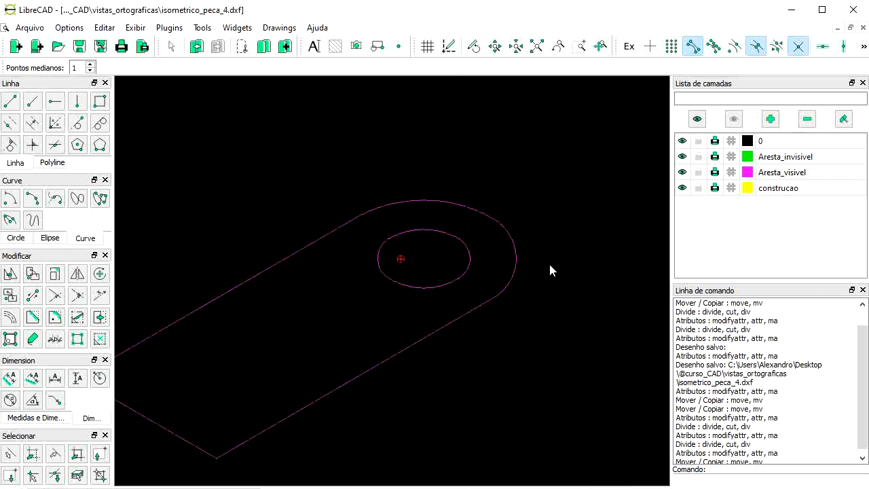
pyautogui.scroll(-2, 541, 262)
pyautogui.scroll(2, 261, 326)
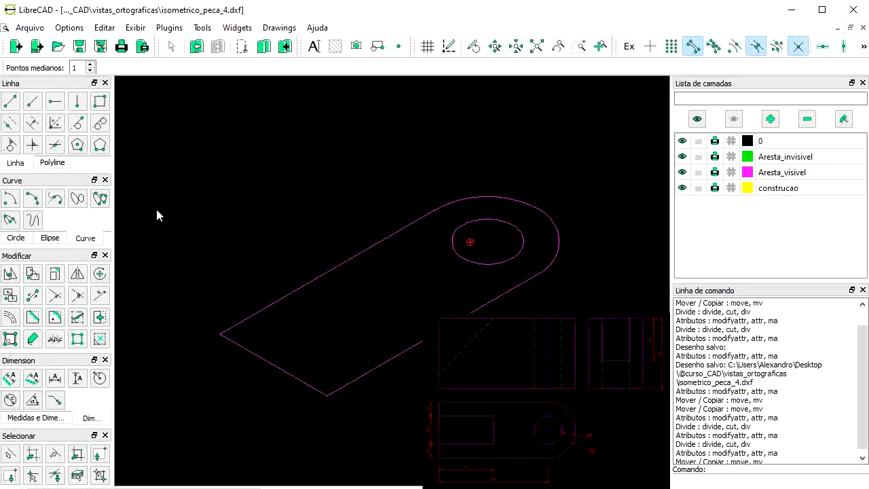
pyautogui.click(78, 101)
pyautogui.doubleClick(140, 68)
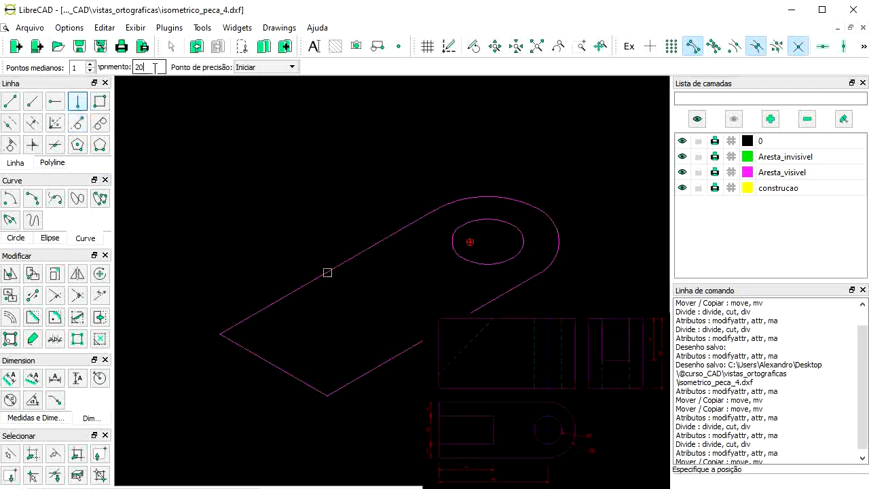
pyautogui.write('50')
pyautogui.click(184, 256)
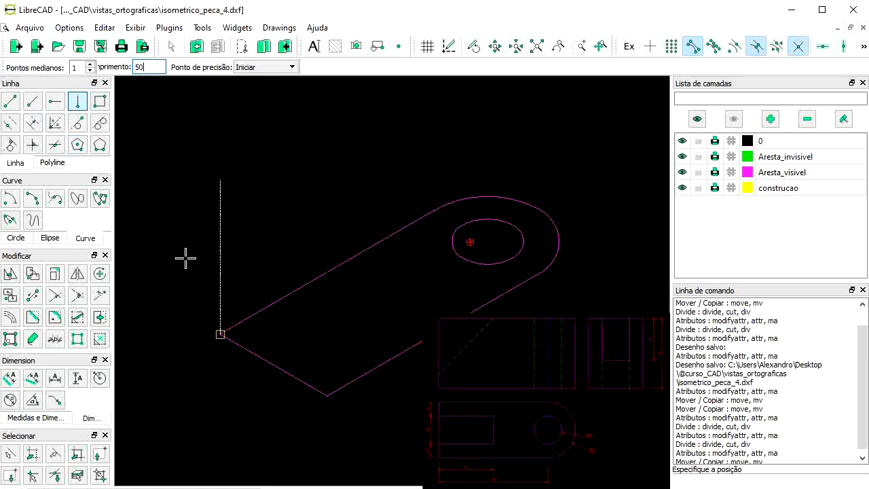
pyautogui.click(333, 350)
pyautogui.rightClick(325, 359)
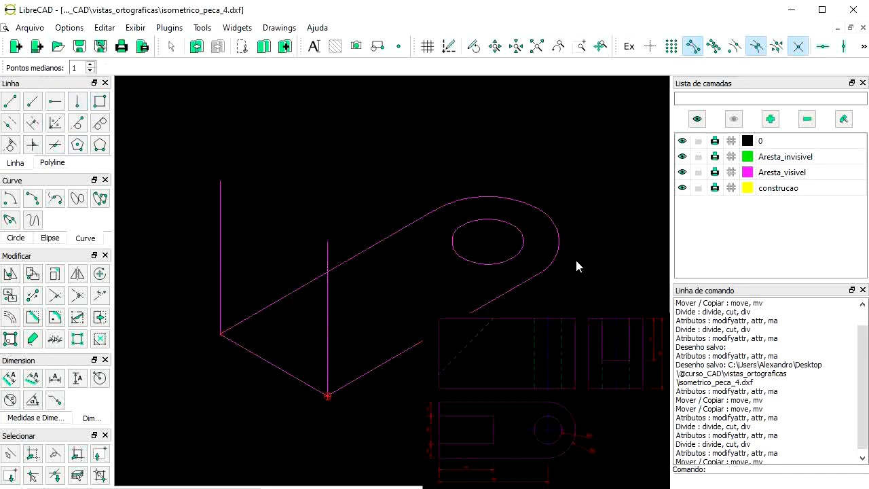
# Copy the base outline and its hole from the left corner up to the left vertical line's upper end, keeping the original
pyautogui.moveTo(590, 171); pyautogui.dragTo(396, 394)
pyautogui.click(276, 368)
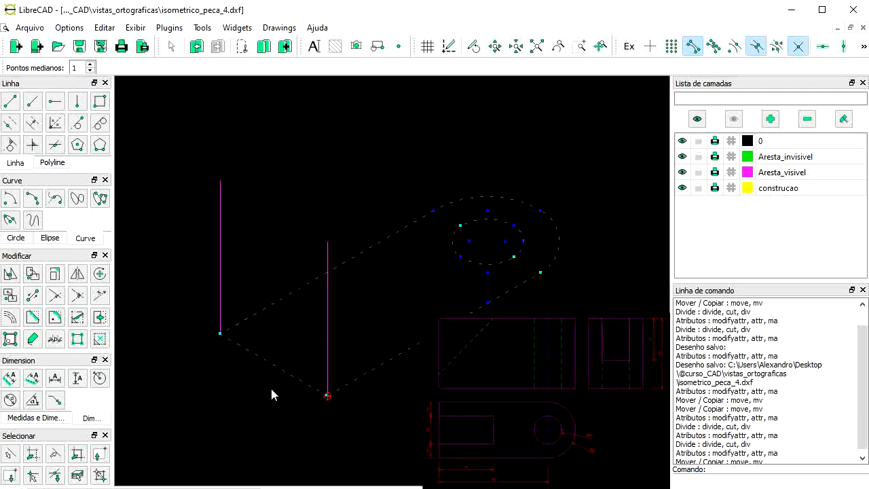
pyautogui.click(9, 280)
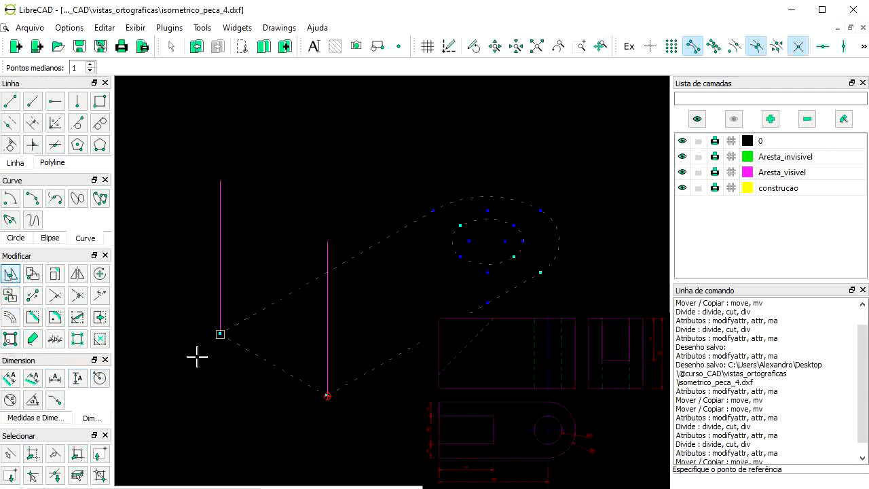
pyautogui.click(220, 333)
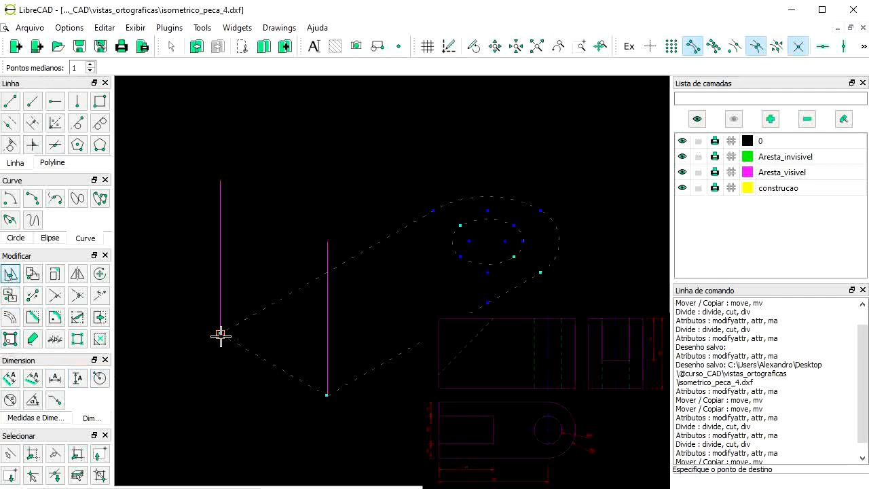
pyautogui.click(230, 195)
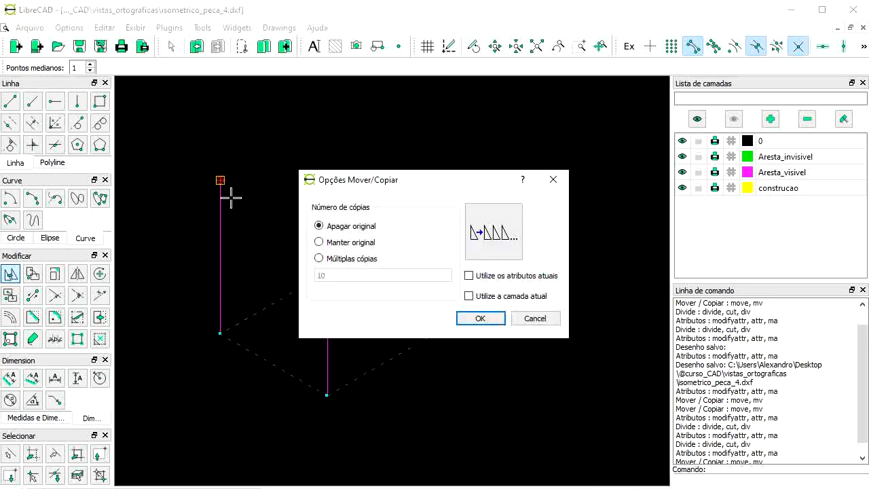
pyautogui.click(356, 242)
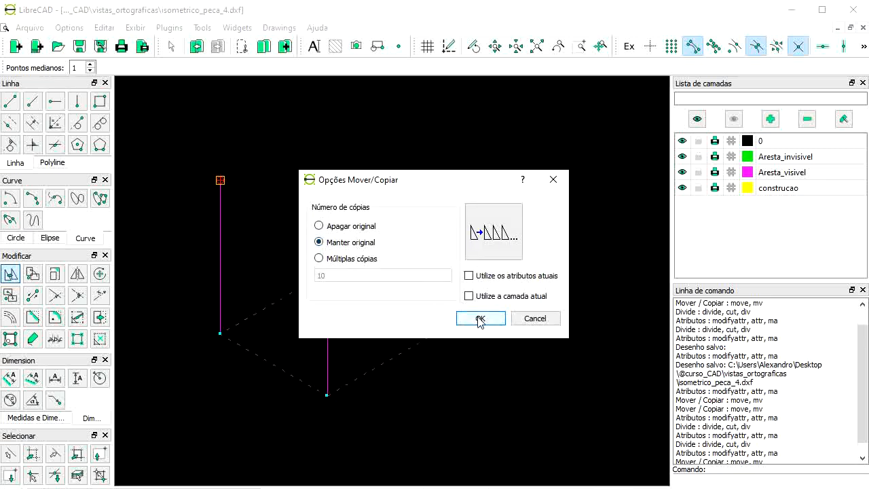
pyautogui.click(480, 319)
pyautogui.scroll(-1, 319, 363)
pyautogui.press('Escape')
pyautogui.scroll(-1, 399, 292)
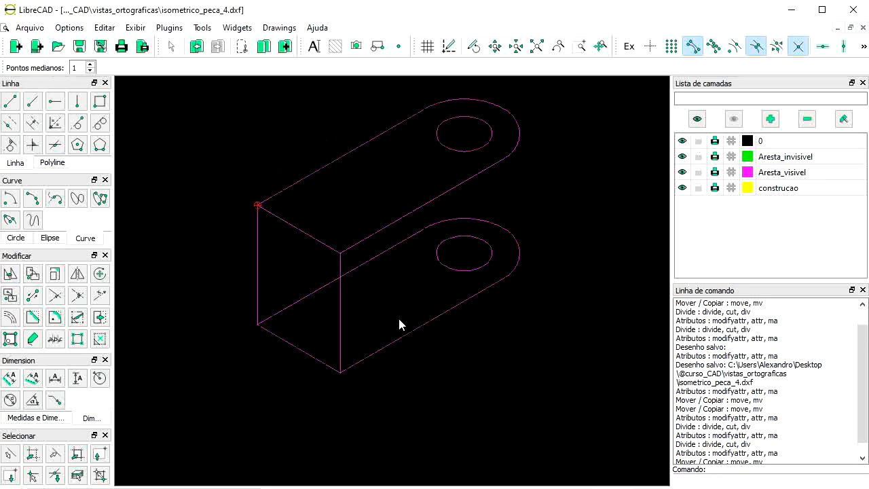
# Limit snapping to midpoints and draw a vertical line joining the right end arcs' midpoints on the top and base outlines
pyautogui.scroll(2, 446, 250)
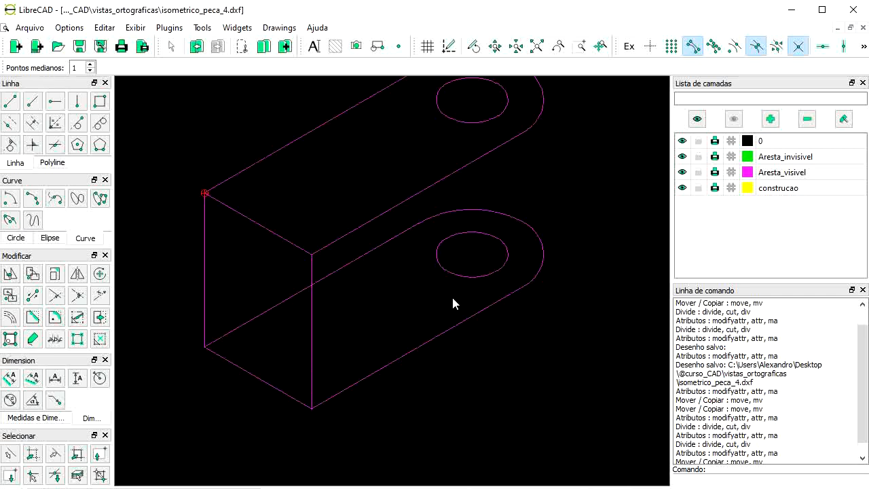
pyautogui.scroll(-1, 438, 416)
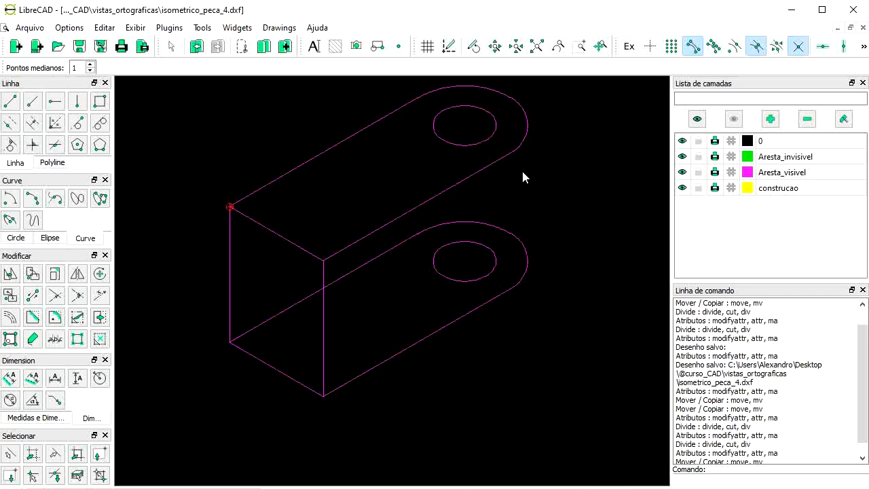
pyautogui.scroll(2, 519, 108)
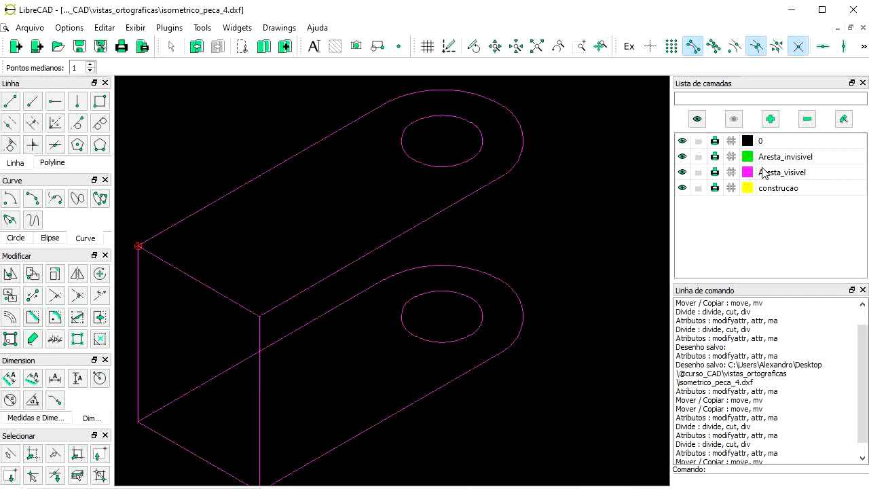
pyautogui.click(757, 46)
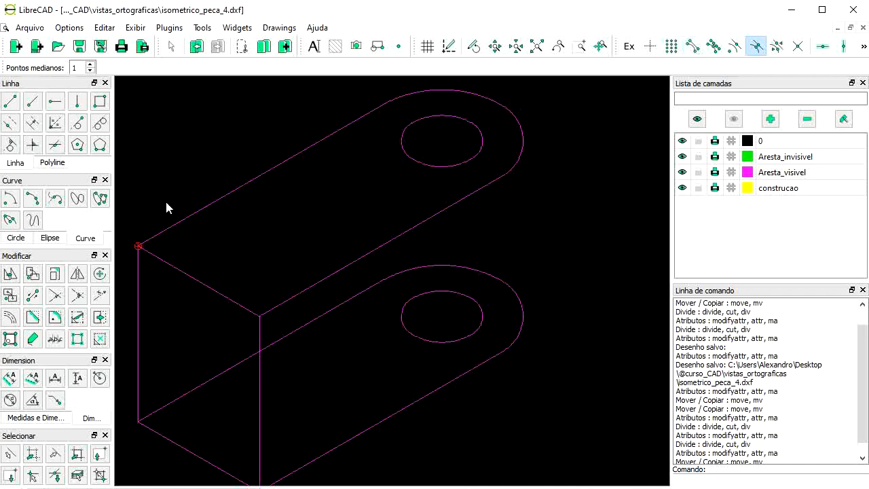
pyautogui.click(10, 101)
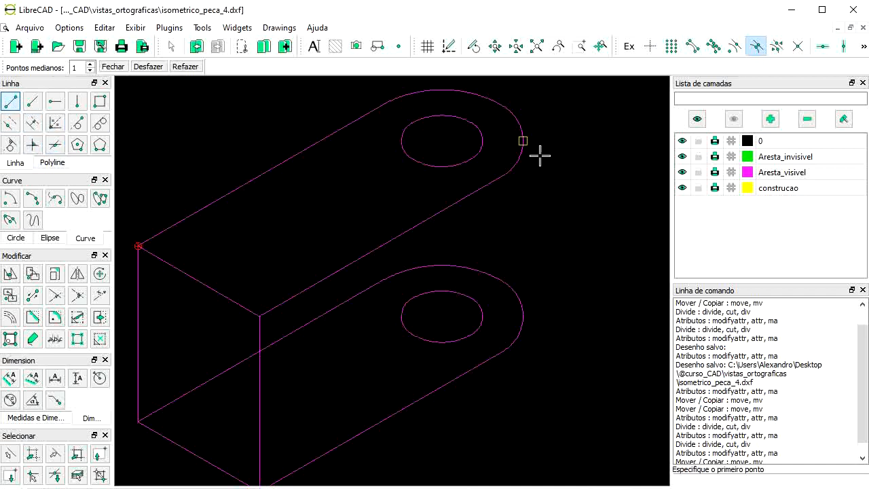
pyautogui.scroll(2, 524, 140)
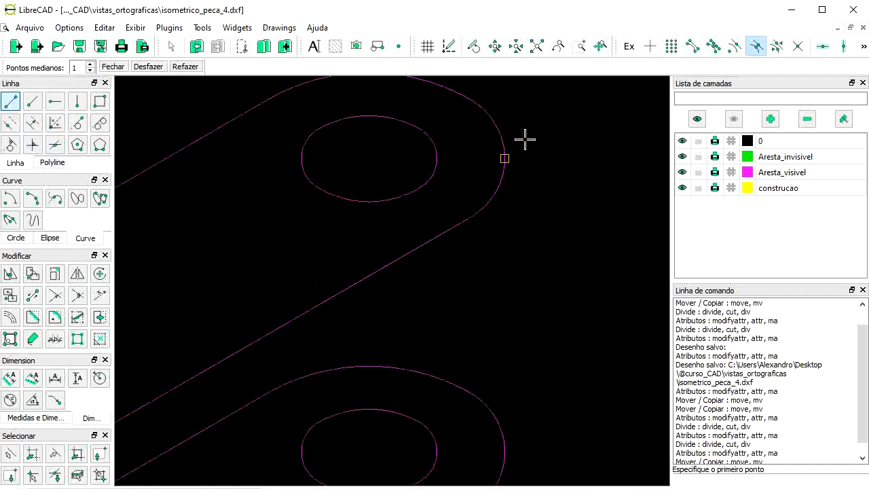
pyautogui.click(504, 156)
pyautogui.scroll(-1, 514, 217)
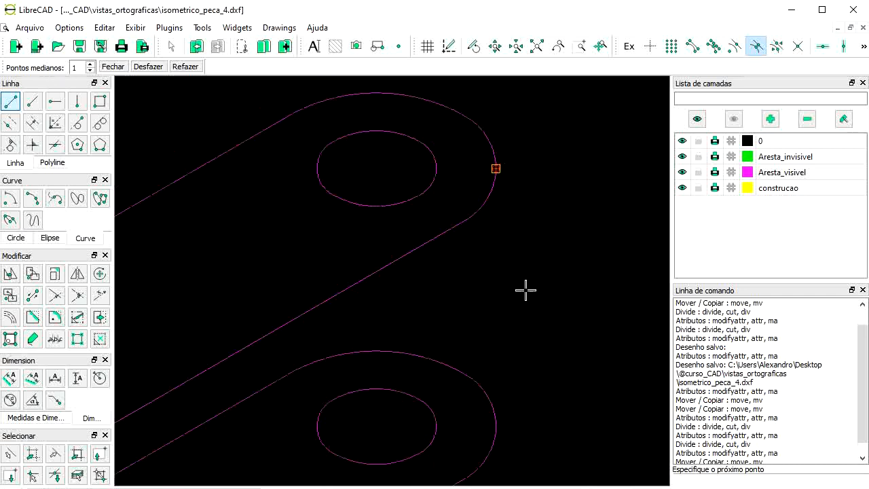
pyautogui.click(495, 427)
pyautogui.press('Escape')
pyautogui.scroll(-2, 373, 163)
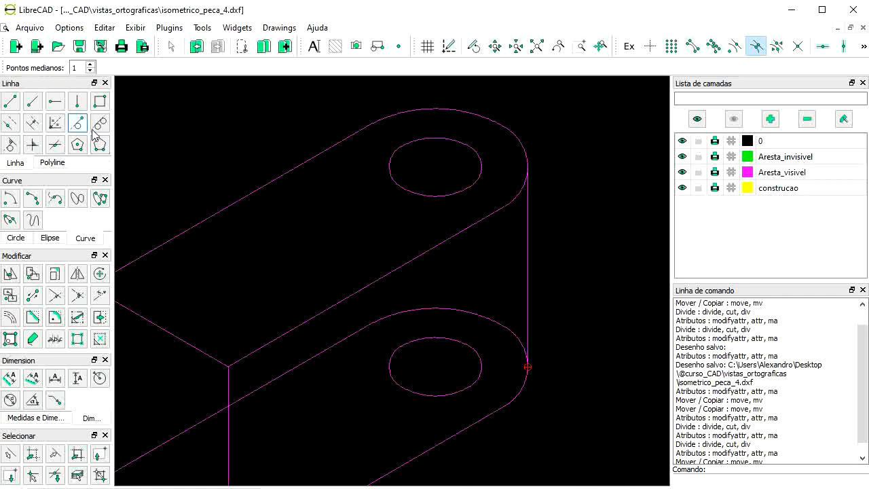
# Draw two vertical lines on the Aresta_invisivel layer joining the right and left extremes of the top and base holes
pyautogui.click(9, 103)
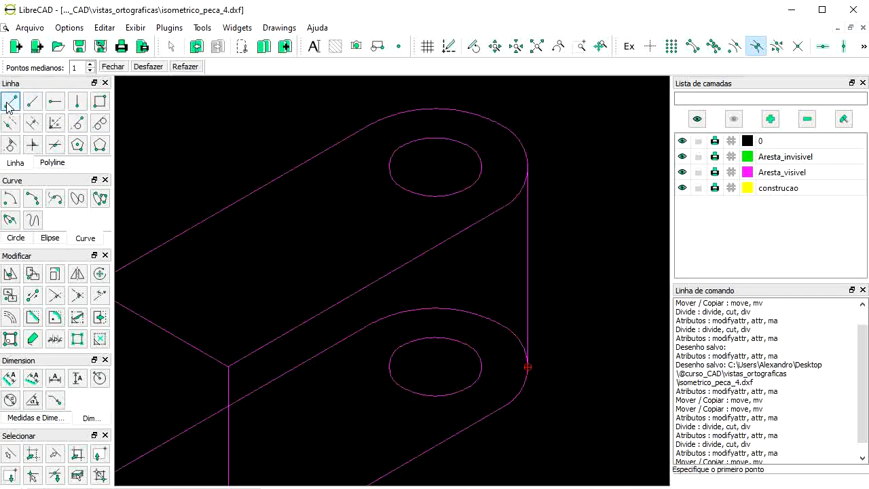
pyautogui.click(482, 169)
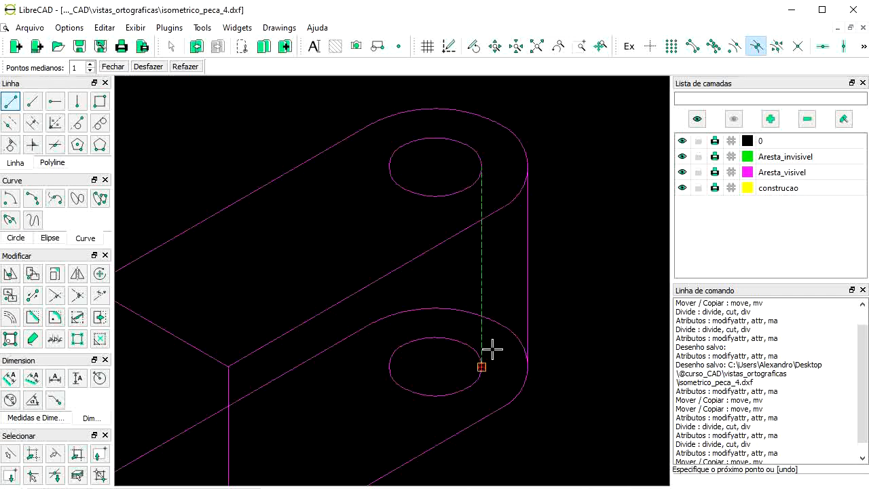
pyautogui.click(491, 348)
pyautogui.rightClick(492, 349)
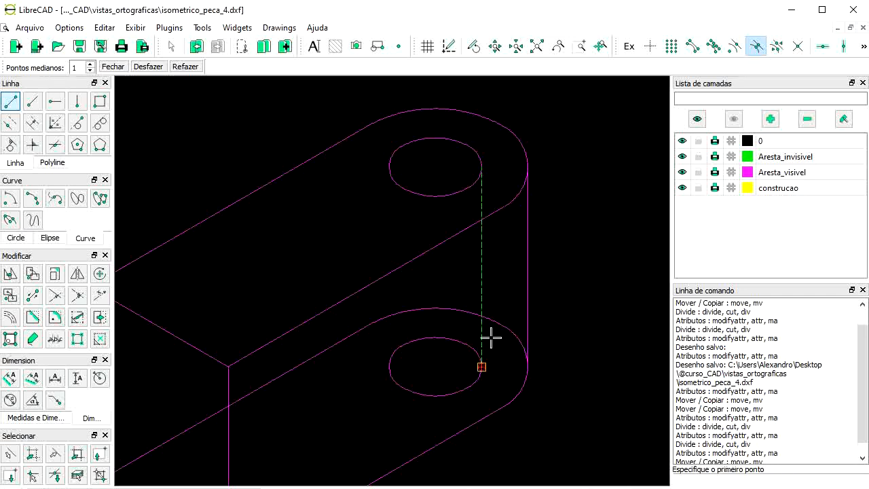
pyautogui.click(391, 168)
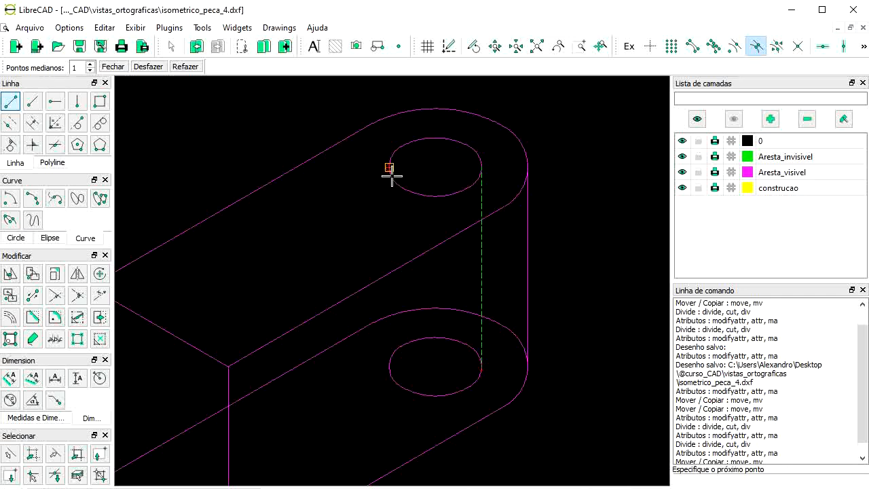
pyautogui.click(404, 359)
pyautogui.rightClick(496, 142)
pyautogui.rightClick(502, 136)
pyautogui.scroll(-3, 520, 120)
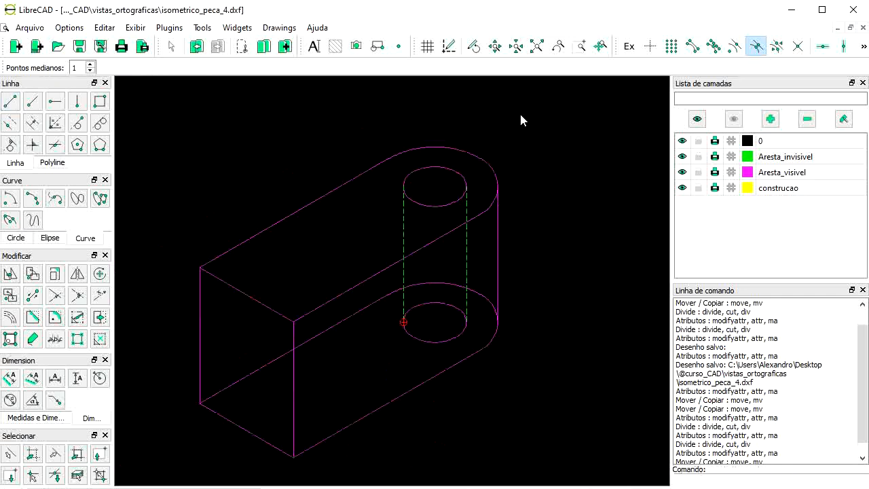
# Assign the base hole's curves to the Aresta_invisivel layer
pyautogui.scroll(2, 383, 410)
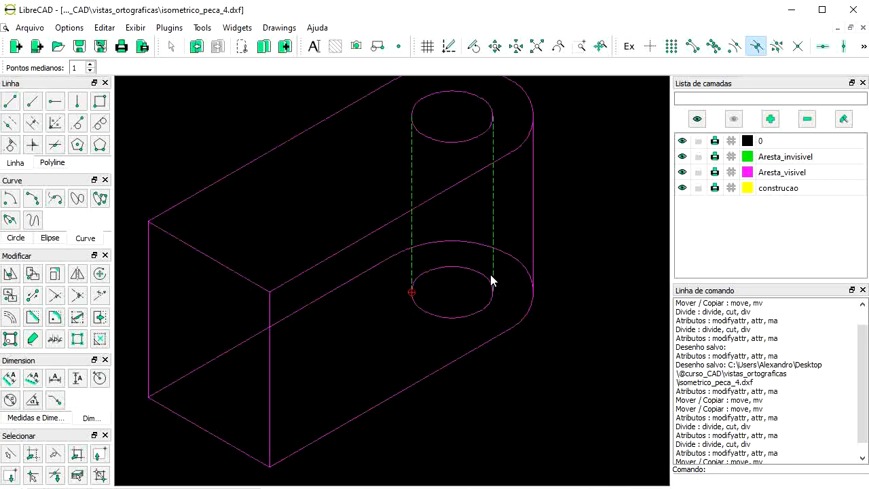
pyautogui.moveTo(479, 262); pyautogui.dragTo(425, 327)
pyautogui.click(32, 338)
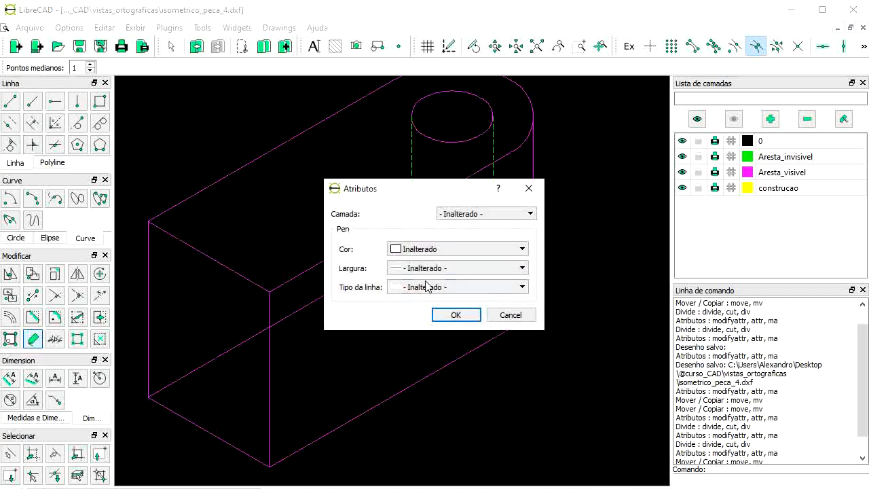
pyautogui.click(481, 219)
pyautogui.click(474, 243)
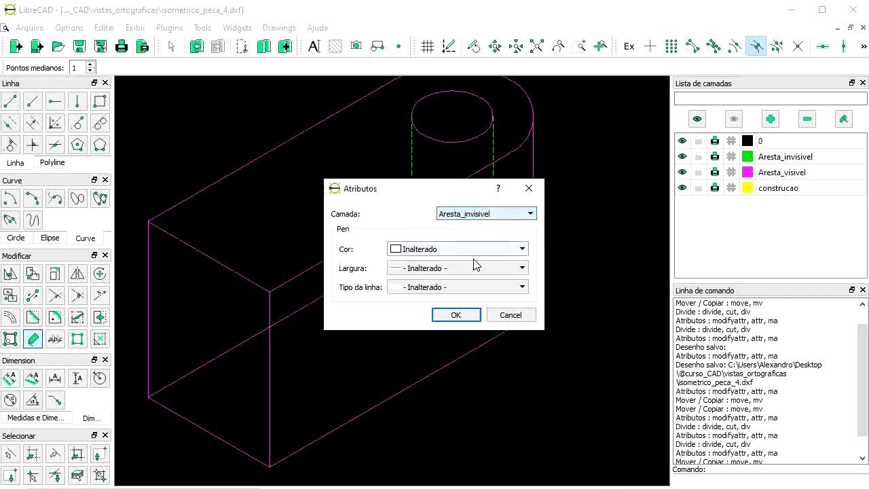
pyautogui.click(468, 315)
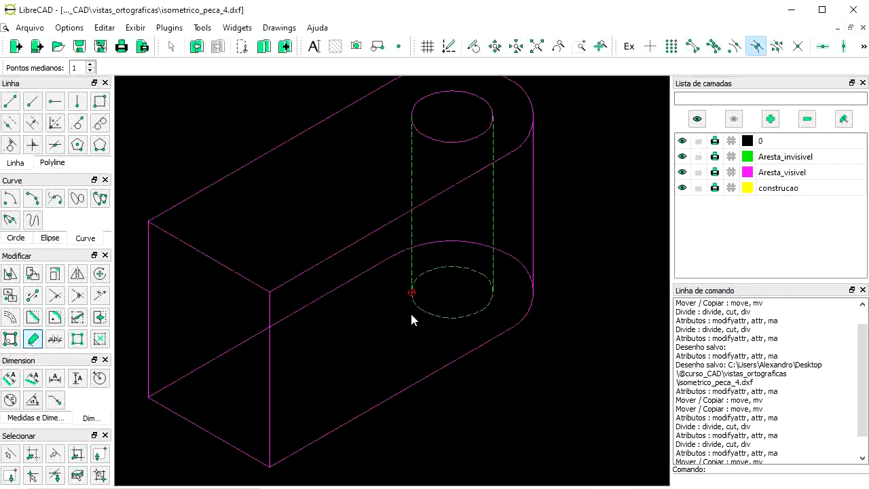
# Divide the base outline's right end arc at the point where the vertical tangent line meets it
pyautogui.click(291, 315)
pyautogui.scroll(2, 535, 287)
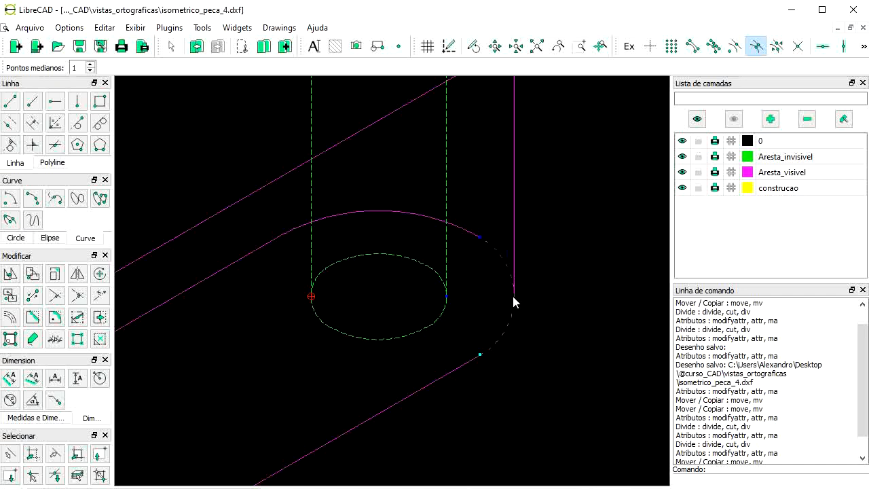
pyautogui.click(504, 267)
pyautogui.click(79, 319)
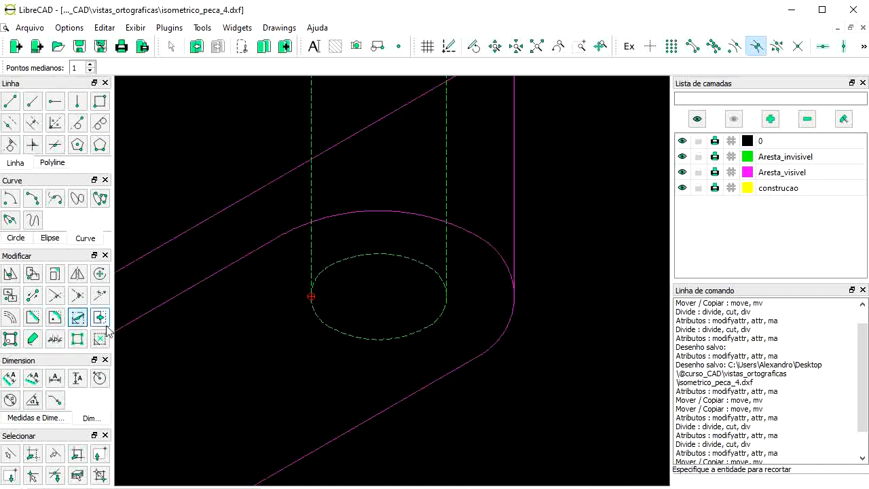
pyautogui.click(508, 321)
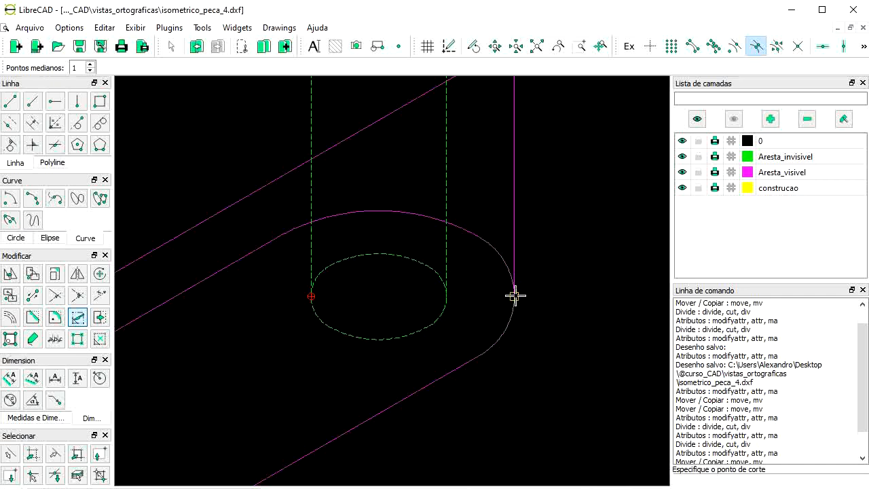
pyautogui.click(514, 295)
pyautogui.press('Escape')
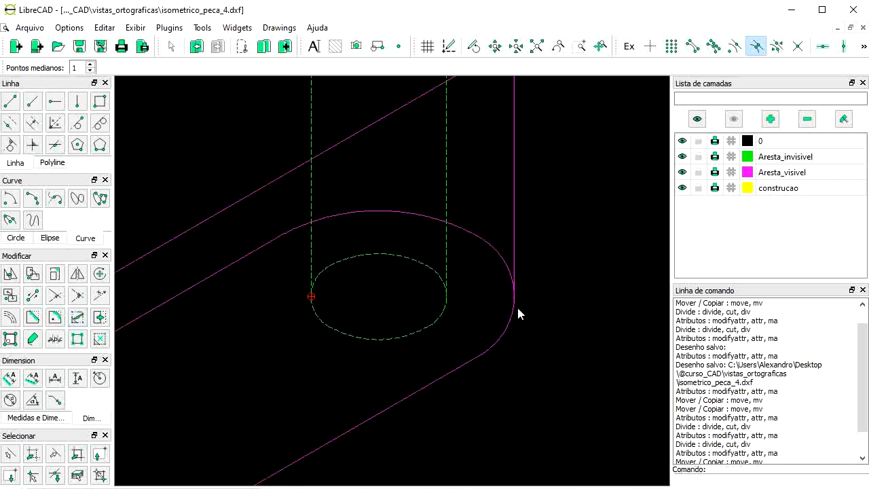
pyautogui.click(512, 318)
pyautogui.press('Escape')
# Assign the base's back straight edge, its large rear arc and the upper part of the divided arc to the Aresta_invisivel layer
pyautogui.scroll(-2, 468, 251)
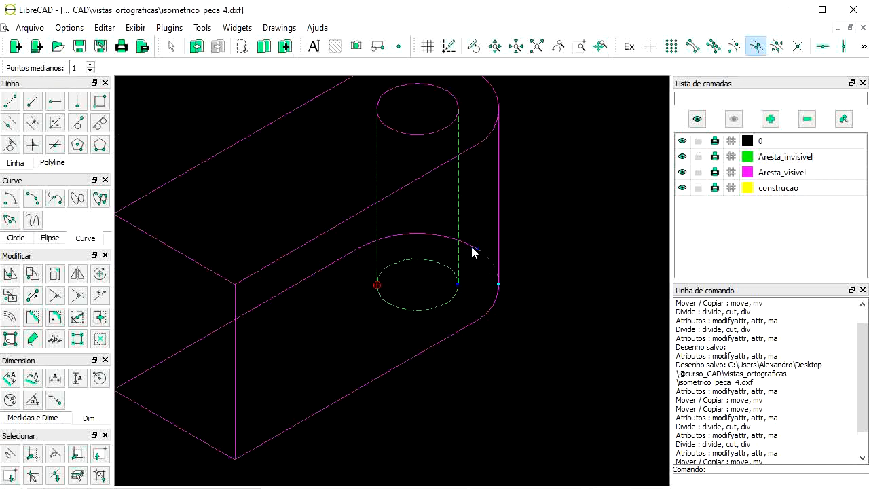
pyautogui.click(470, 251)
pyautogui.click(336, 261)
pyautogui.scroll(-1, 499, 238)
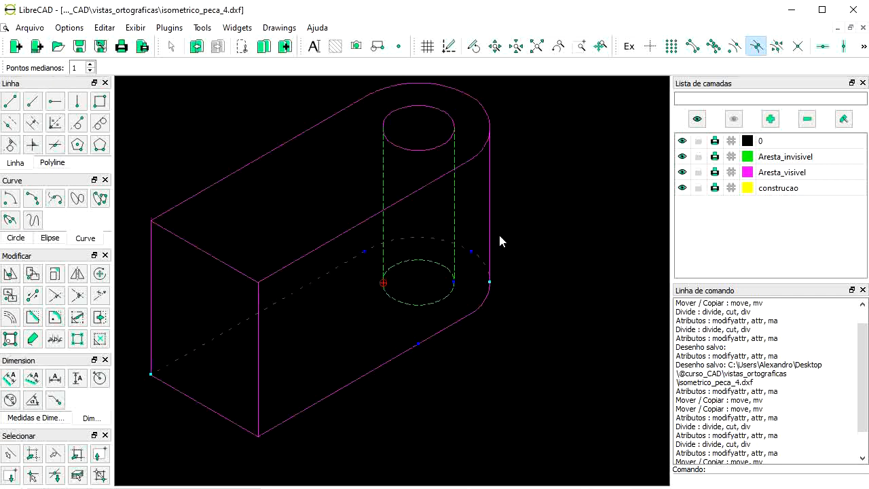
pyautogui.click(32, 338)
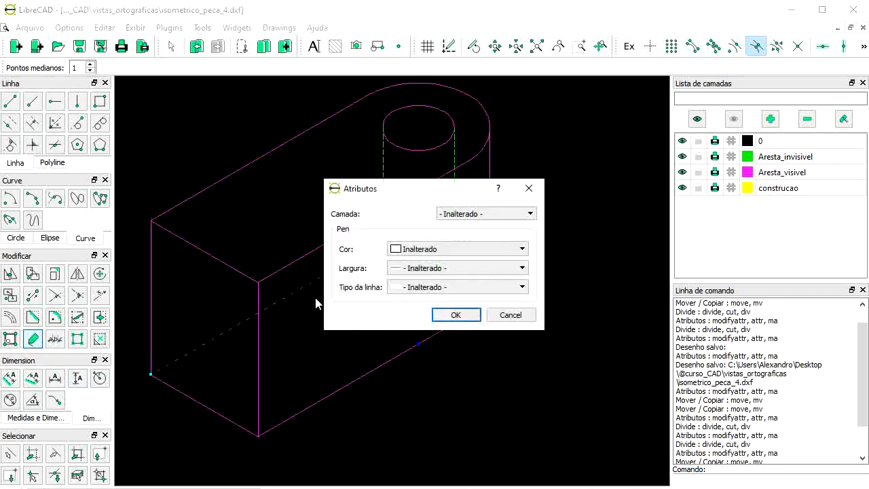
pyautogui.click(508, 214)
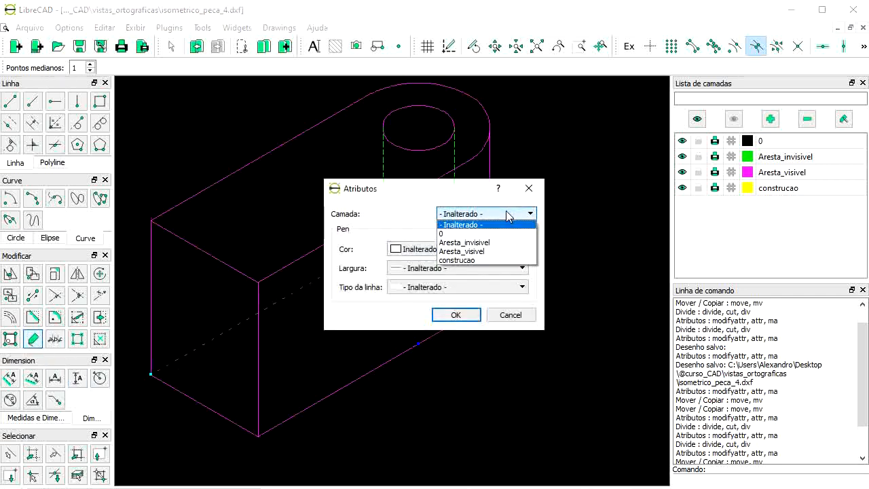
pyautogui.click(475, 243)
pyautogui.click(456, 315)
# Draw a line of length 10 at 150° on the construcao layer, starting at the top face's front corner
pyautogui.scroll(-1, 438, 278)
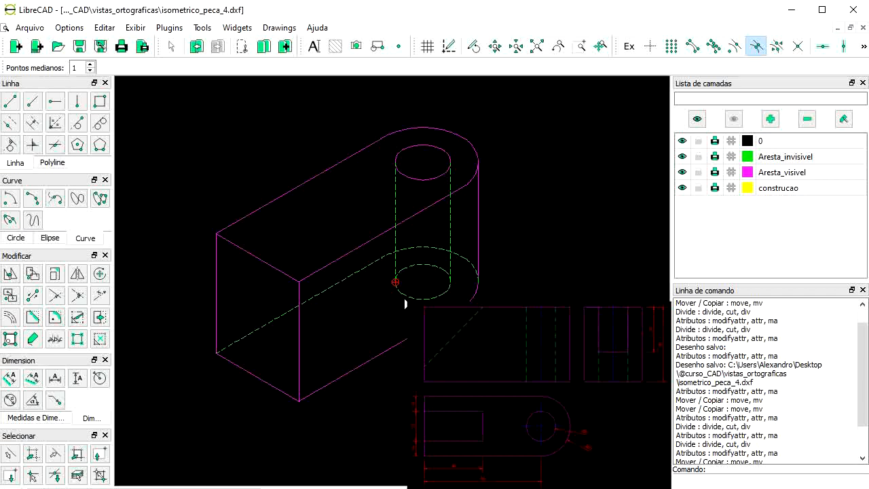
pyautogui.scroll(3, 224, 305)
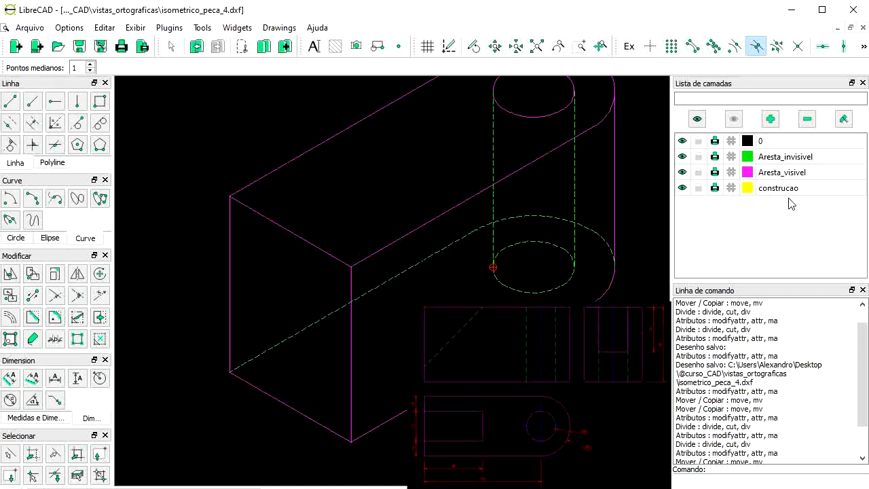
pyautogui.click(32, 100)
pyautogui.doubleClick(145, 68)
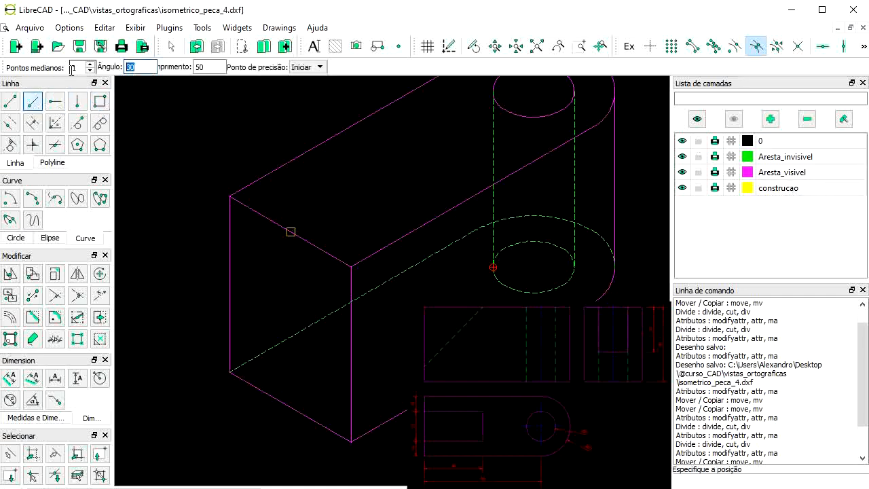
pyautogui.write('150')
pyautogui.doubleClick(201, 66)
pyautogui.write('10')
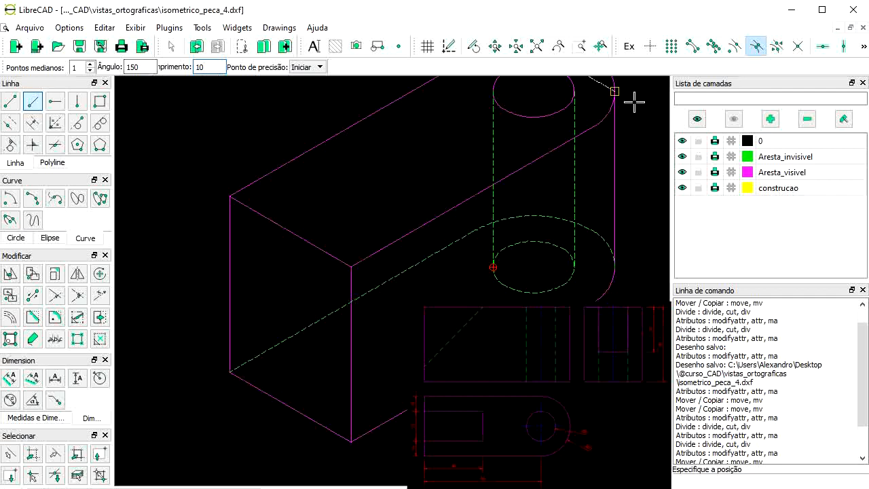
pyautogui.click(694, 47)
pyautogui.click(757, 46)
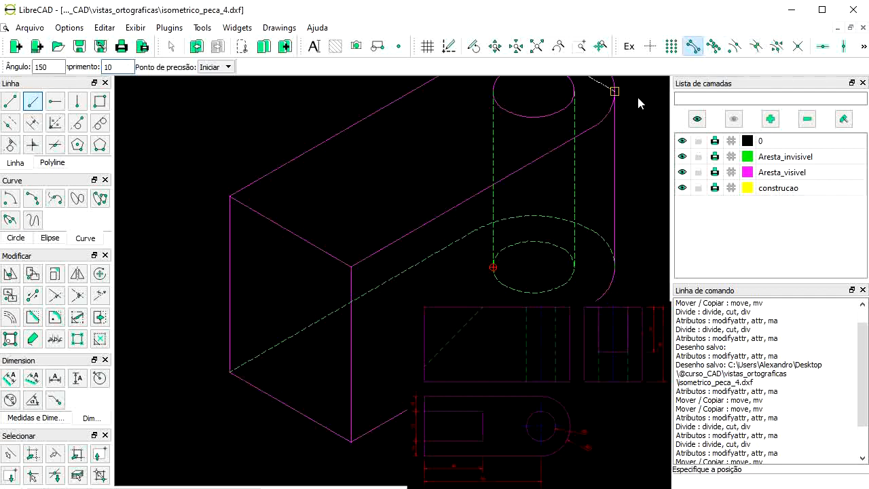
pyautogui.rightClick(365, 253)
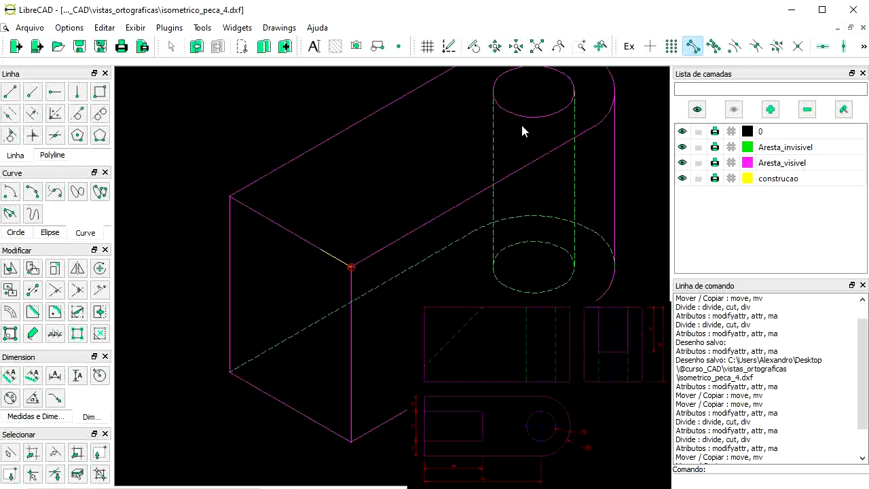
# Draw a visible-edge line of length 40 at 30° from the free end of the construction line
pyautogui.click(34, 95)
pyautogui.doubleClick(42, 67)
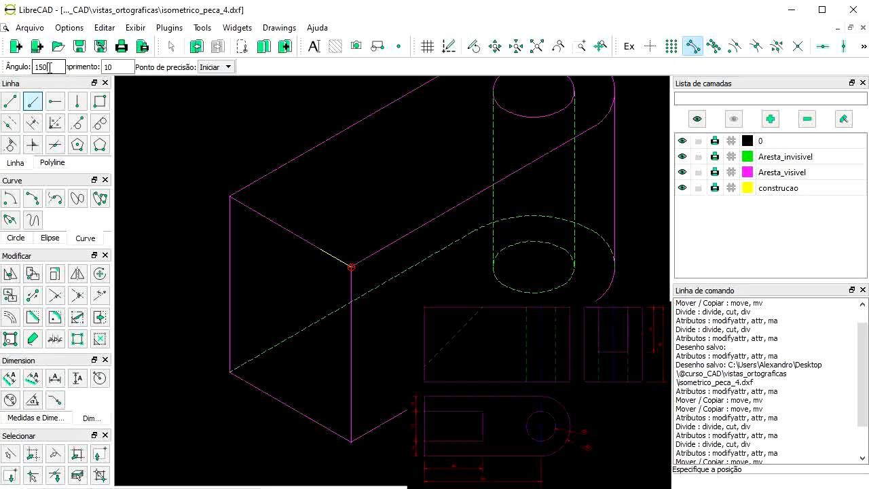
pyautogui.write('30')
pyautogui.press('Tab')
pyautogui.write('40')
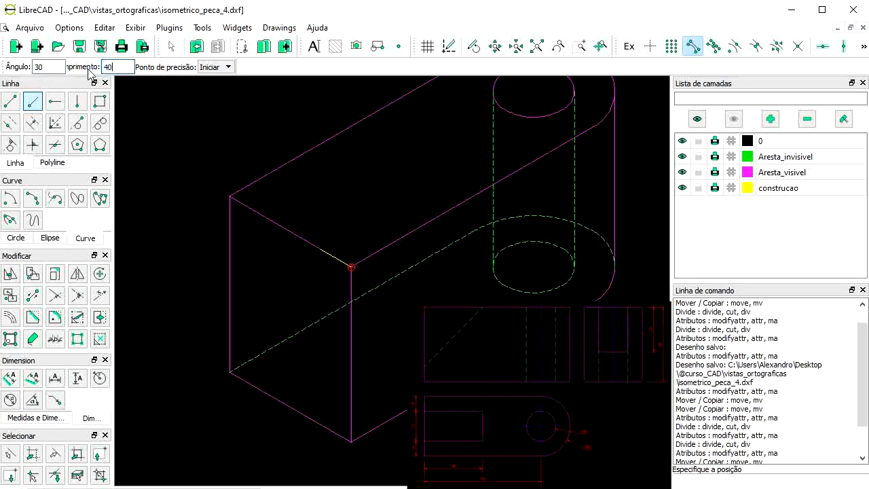
pyautogui.click(316, 228)
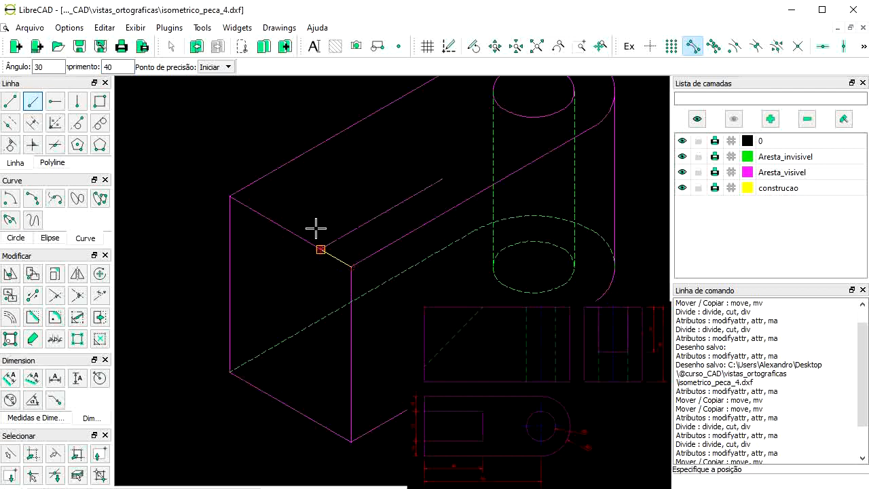
# Draw the slot's inner end edge of length 20 at 150° from the far end of the first slot side
pyautogui.doubleClick(53, 68)
pyautogui.write('150')
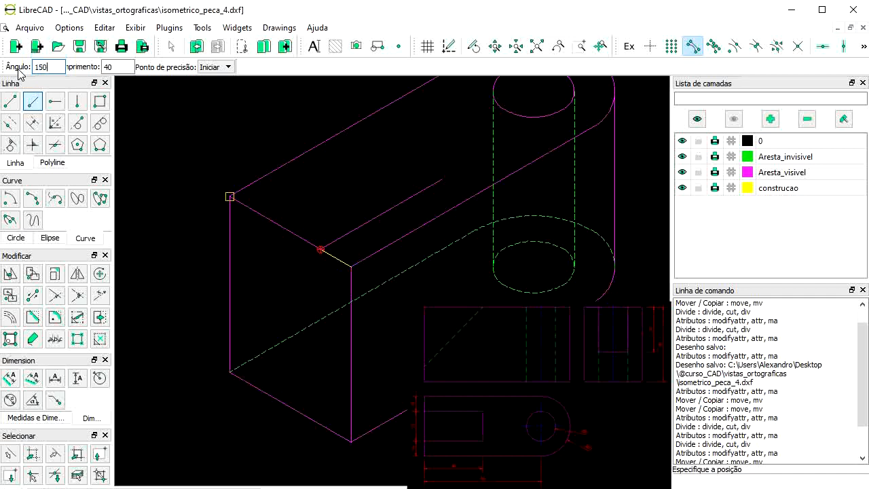
pyautogui.doubleClick(110, 67)
pyautogui.write('20')
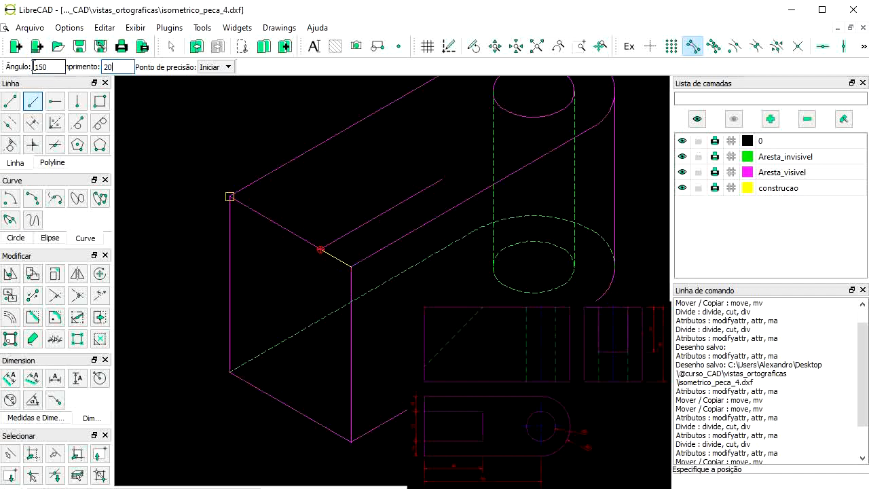
pyautogui.click(439, 181)
# Draw the slot's second side of length 40 at 30°, with its End reference point on the free end of the inner edge
pyautogui.doubleClick(41, 67)
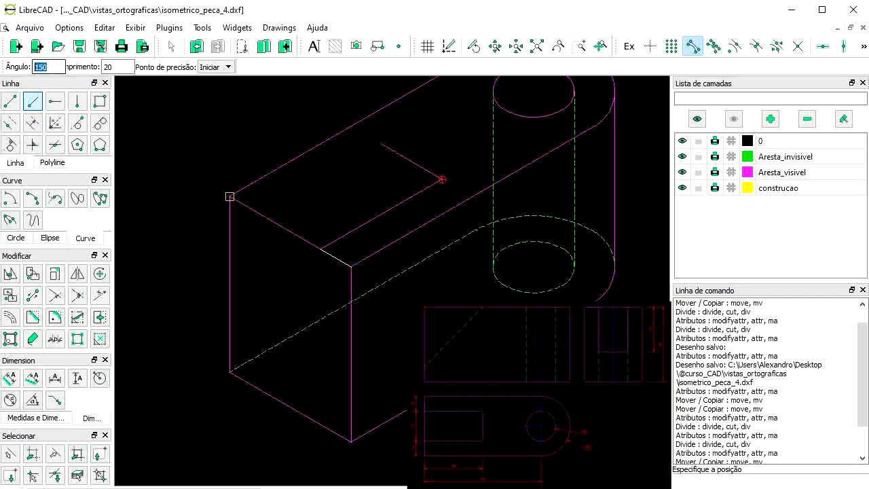
pyautogui.write('30')
pyautogui.doubleClick(107, 67)
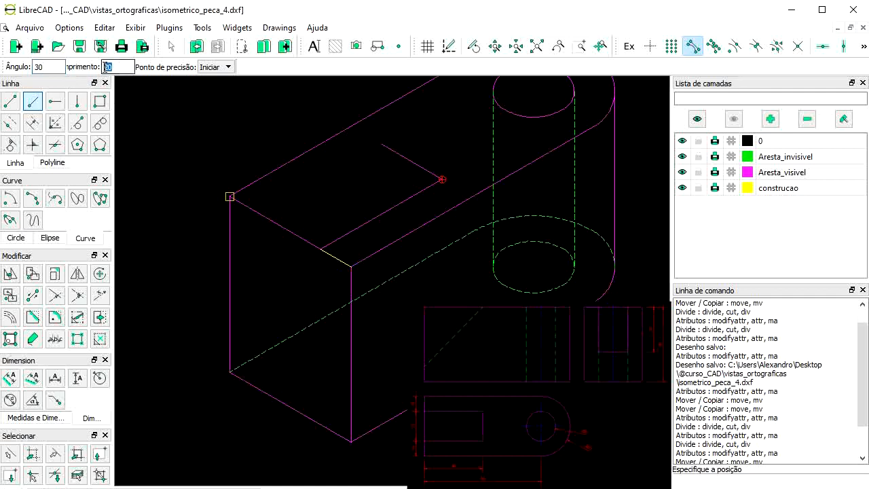
pyautogui.write('4')
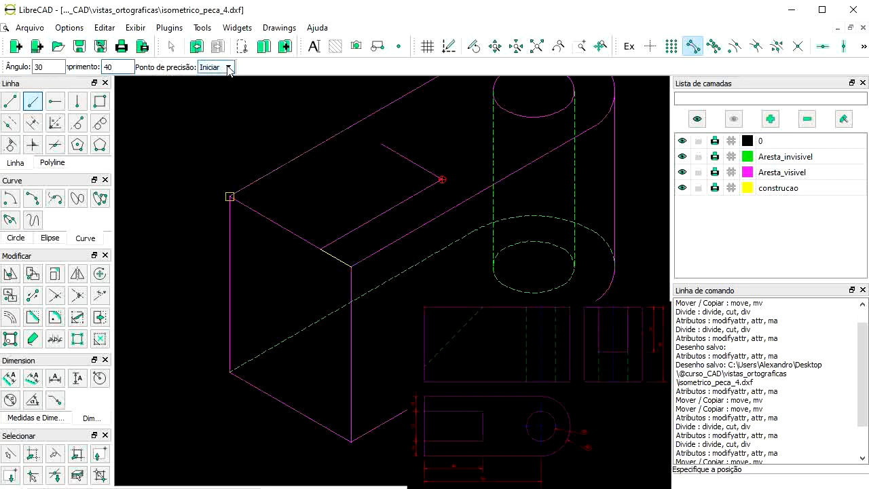
pyautogui.click(217, 66)
pyautogui.click(216, 96)
pyautogui.click(321, 123)
pyautogui.rightClick(320, 125)
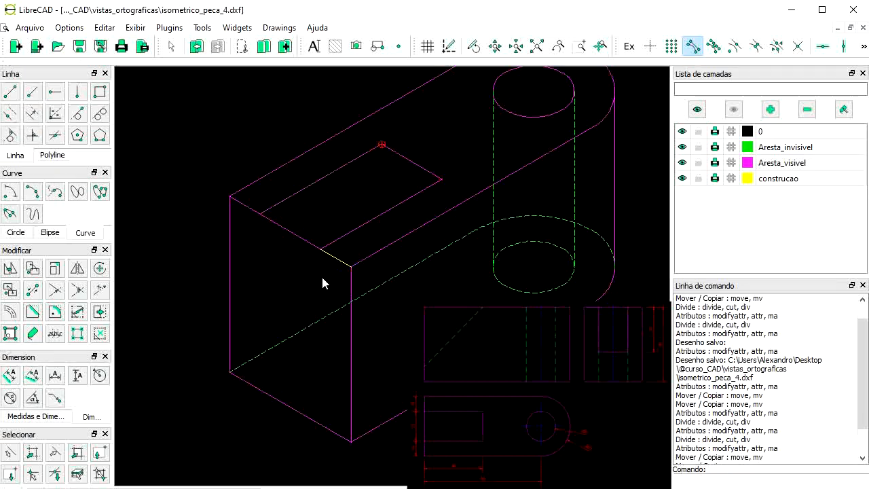
# Delete the yellow construction line on the top face's front edge
pyautogui.click(339, 264)
pyautogui.scroll(3, 338, 265)
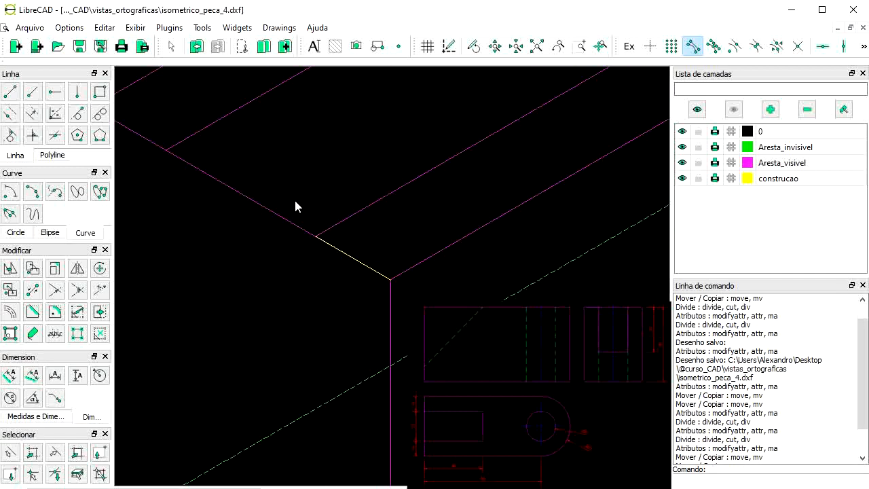
pyautogui.moveTo(295, 200); pyautogui.dragTo(430, 300)
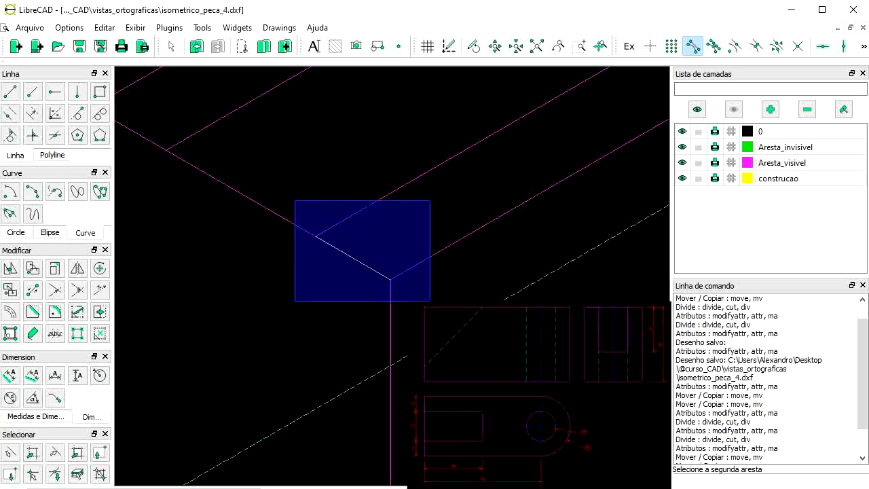
pyautogui.moveTo(430, 300); pyautogui.dragTo(430, 301)
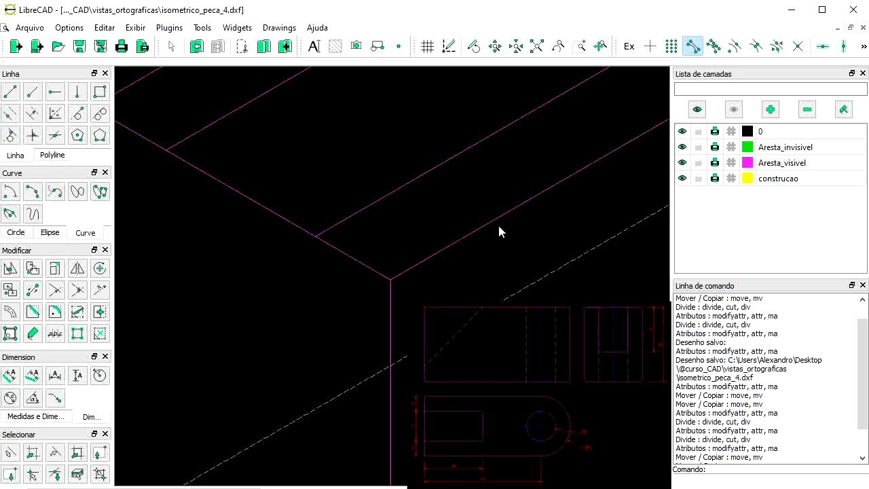
# Draw two vertical lines of length 30 down the front face from the slot's two opening corners
pyautogui.scroll(-2, 500, 225)
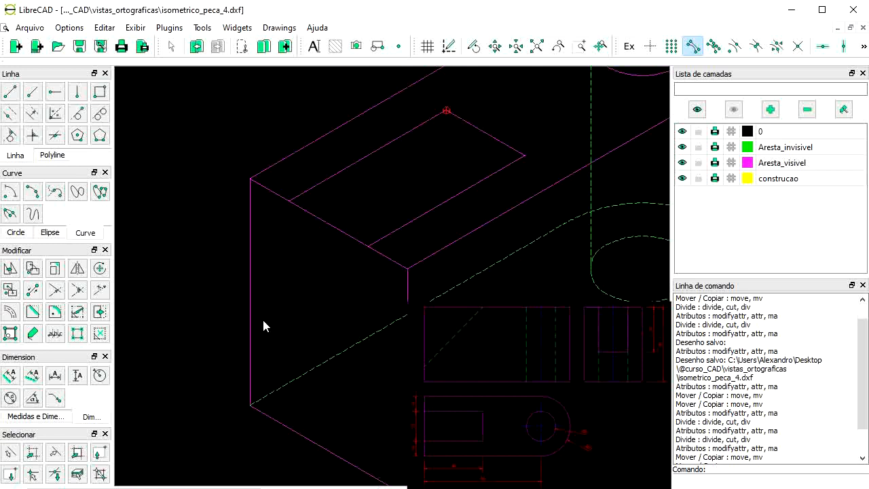
pyautogui.click(78, 92)
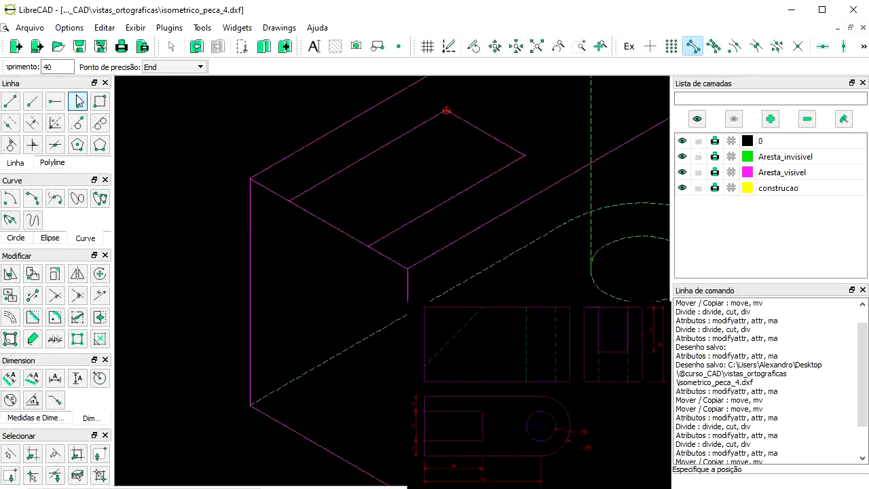
pyautogui.write('30')
pyautogui.click(290, 202)
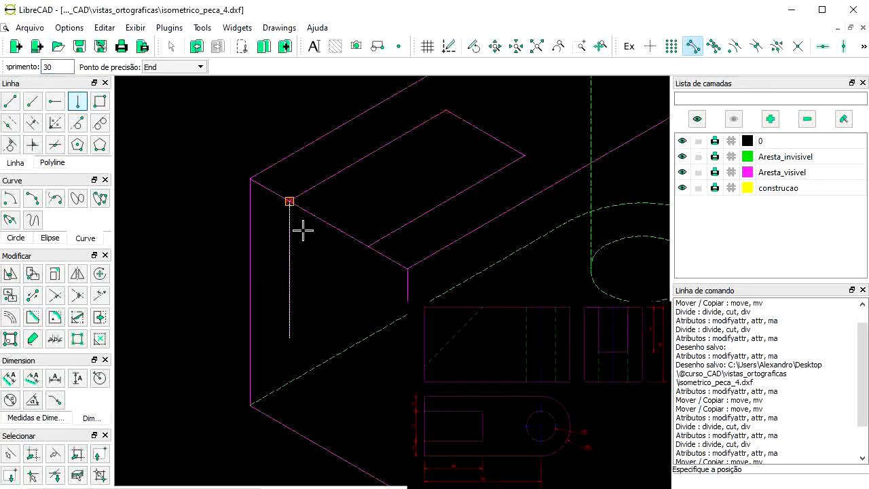
pyautogui.click(366, 248)
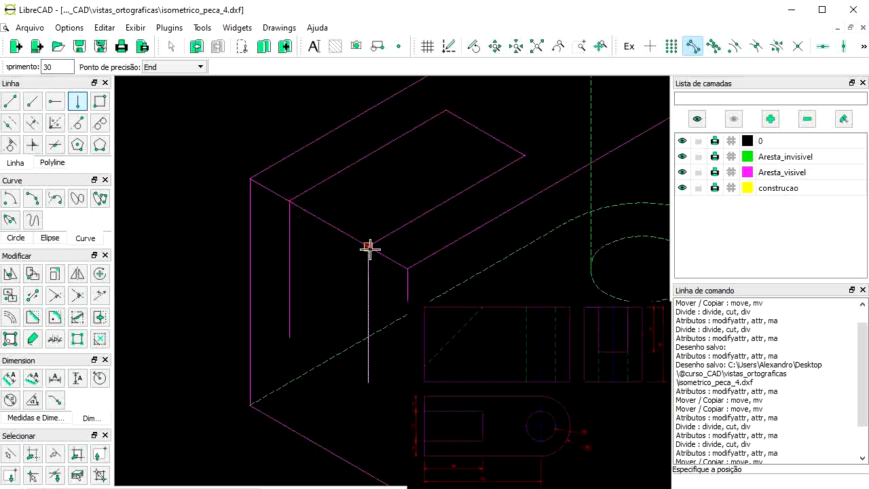
# Draw a line of length 20 at 150° joining the lower ends of the slot's two vertical edges
pyautogui.click(32, 101)
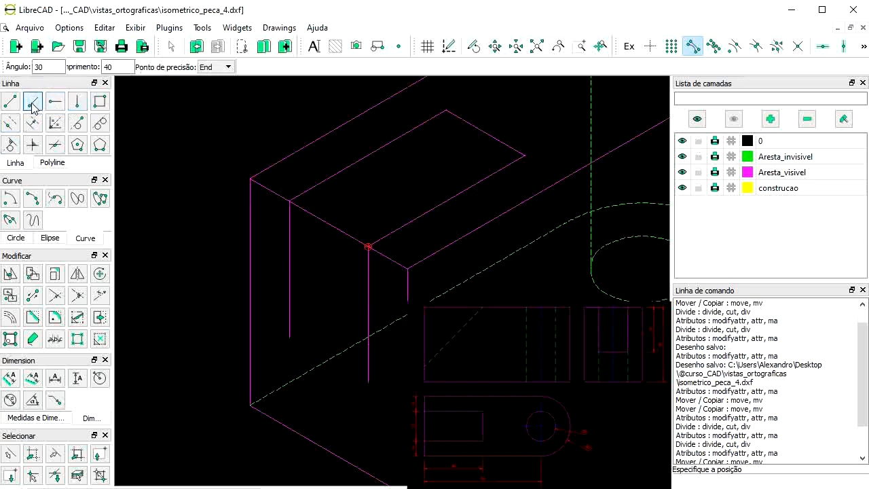
pyautogui.doubleClick(41, 67)
pyautogui.write('150')
pyautogui.doubleClick(112, 66)
pyautogui.write('20')
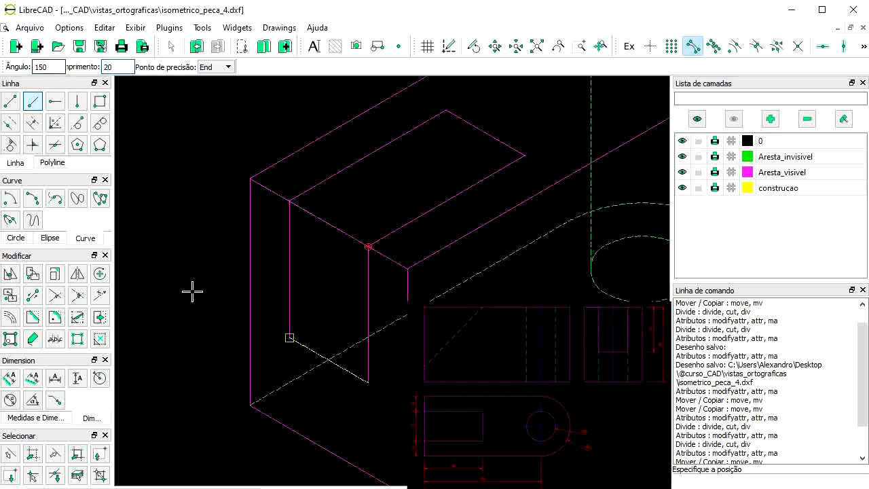
pyautogui.rightClick(298, 347)
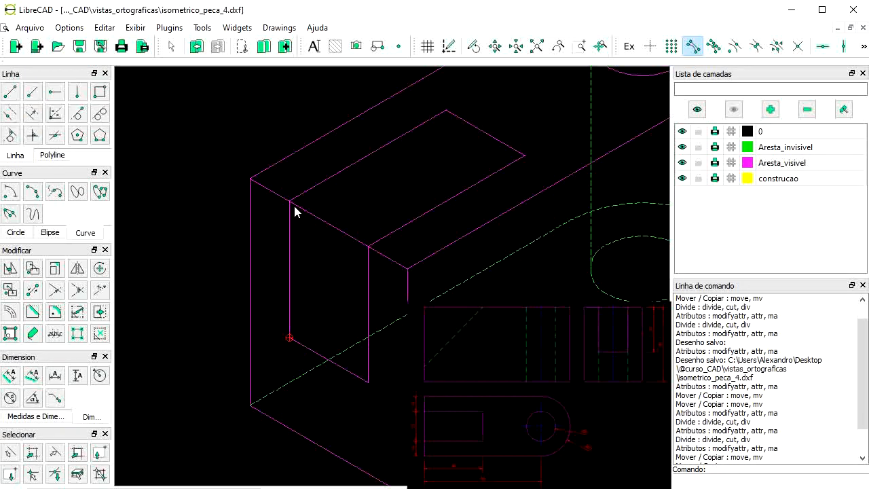
# Divide the top face's front edge at both slot corners and remove the segment across the slot opening
pyautogui.click(333, 227)
pyautogui.click(304, 210)
pyautogui.click(78, 312)
pyautogui.scroll(1, 290, 207)
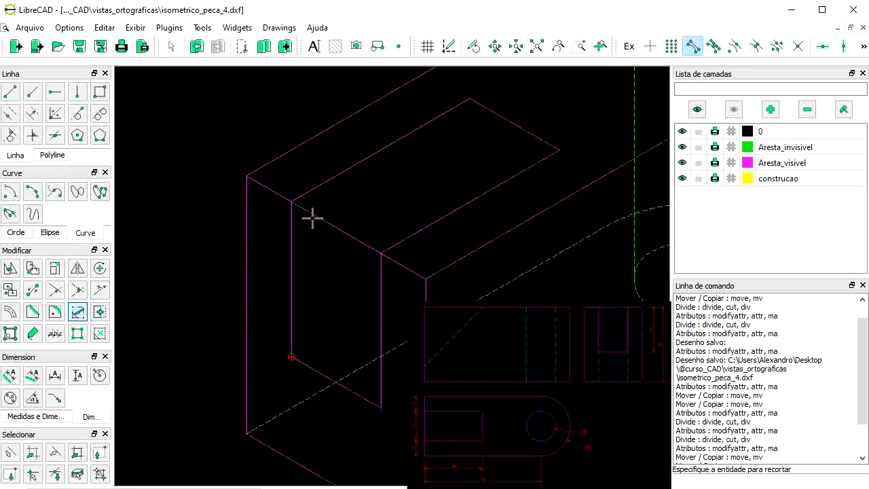
pyautogui.click(313, 215)
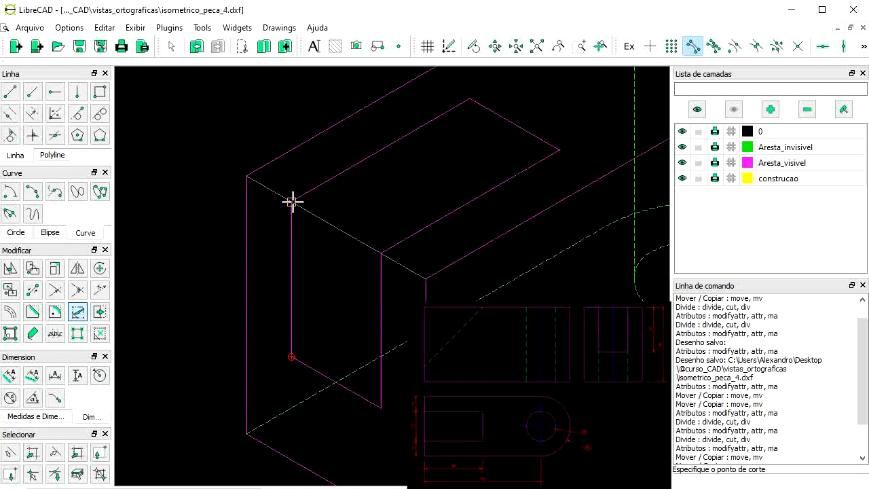
pyautogui.click(292, 201)
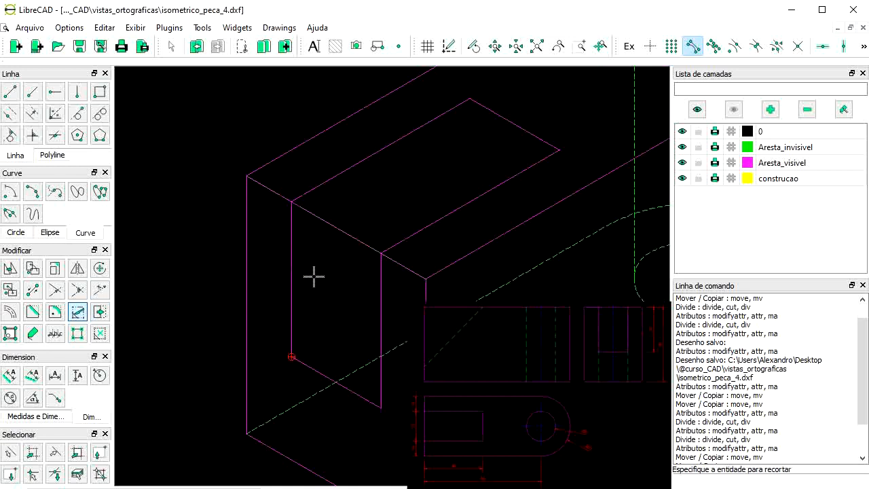
pyautogui.click(366, 245)
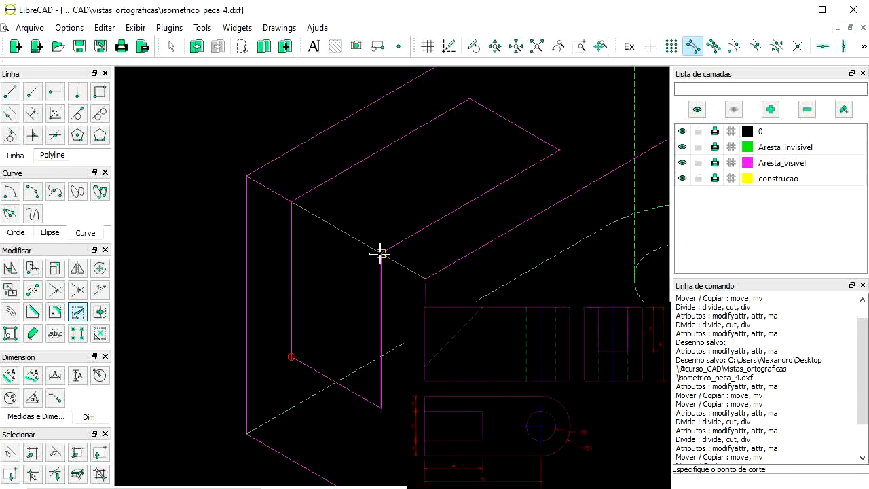
pyautogui.click(379, 253)
pyautogui.rightClick(368, 282)
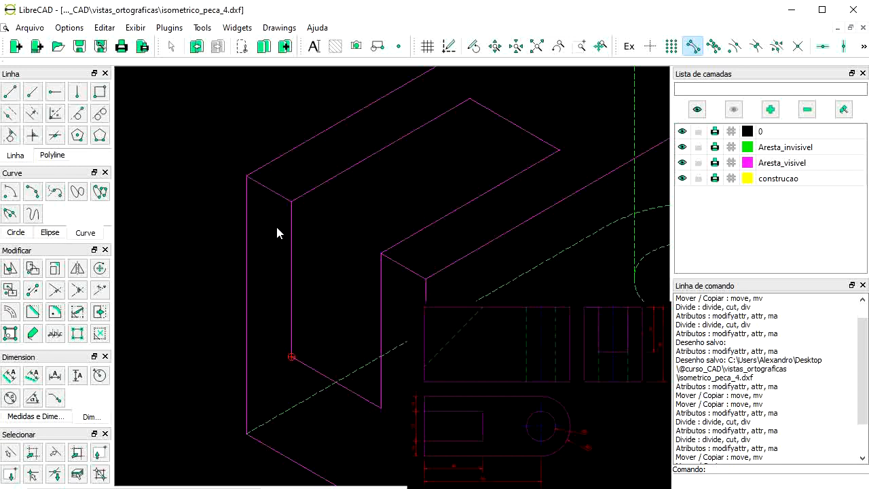
# Draw a sloped line from the slot's rear inner corner to the lower end of the left vertical slot edge
pyautogui.scroll(-1, 275, 217)
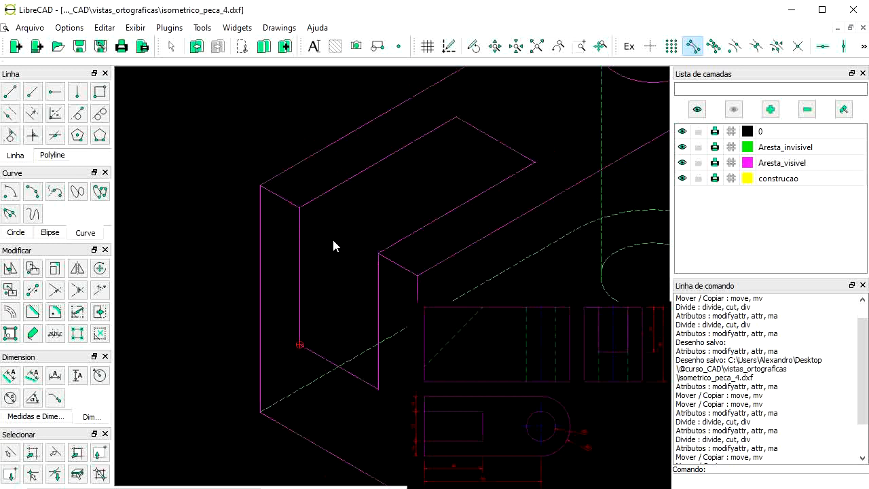
pyautogui.click(8, 93)
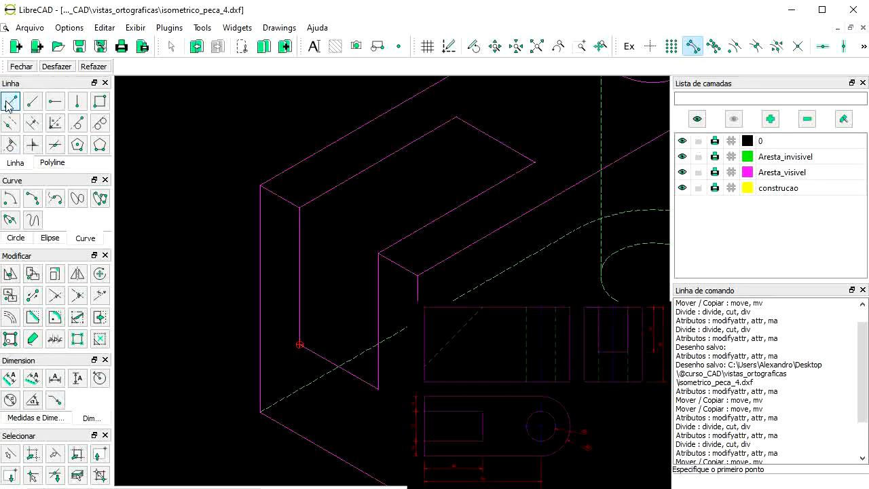
pyautogui.click(457, 120)
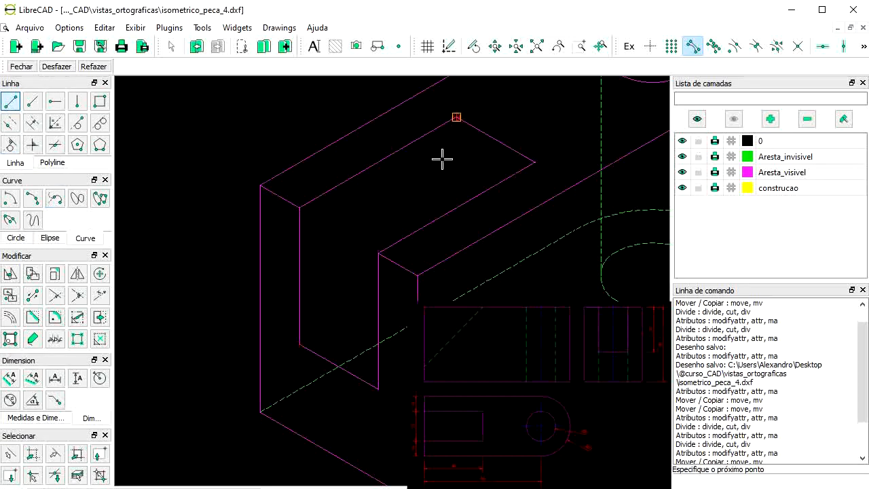
pyautogui.click(314, 316)
pyautogui.rightClick(314, 317)
pyautogui.rightClick(314, 317)
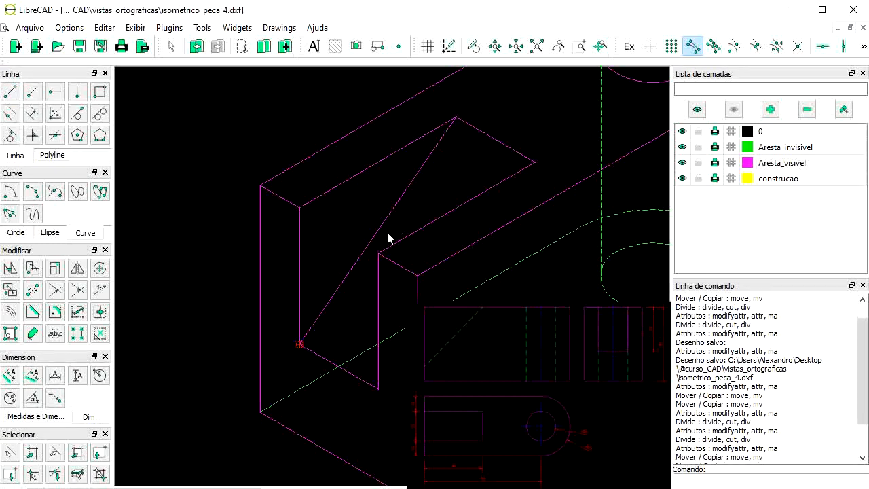
pyautogui.scroll(-1, 387, 238)
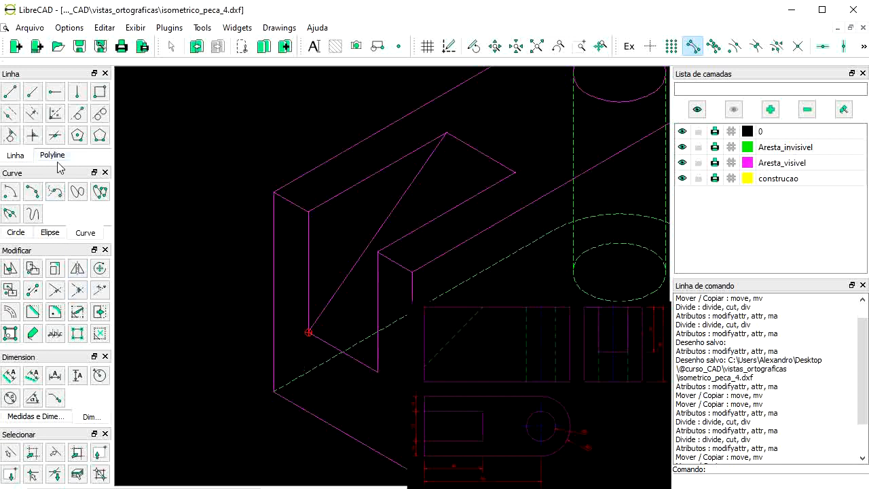
# Draw the hidden sloped line from the slot's other rear inner corner to the lower end of the right vertical slot edge
pyautogui.click(11, 95)
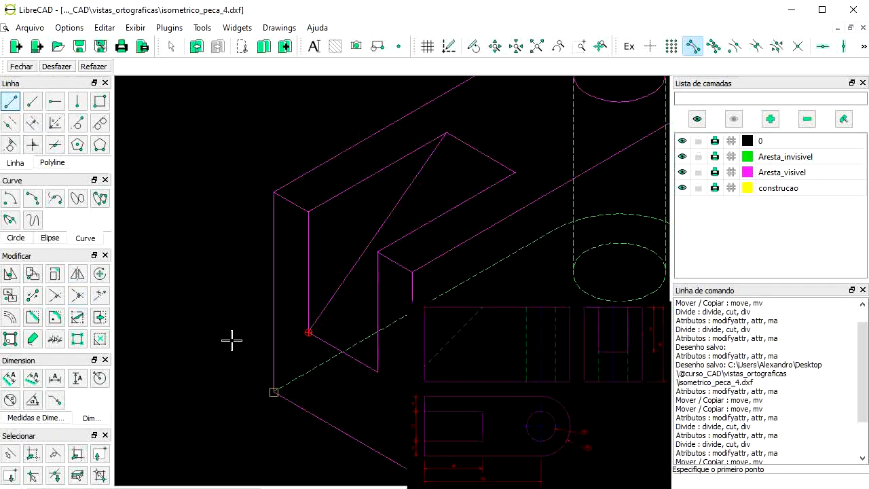
pyautogui.click(514, 174)
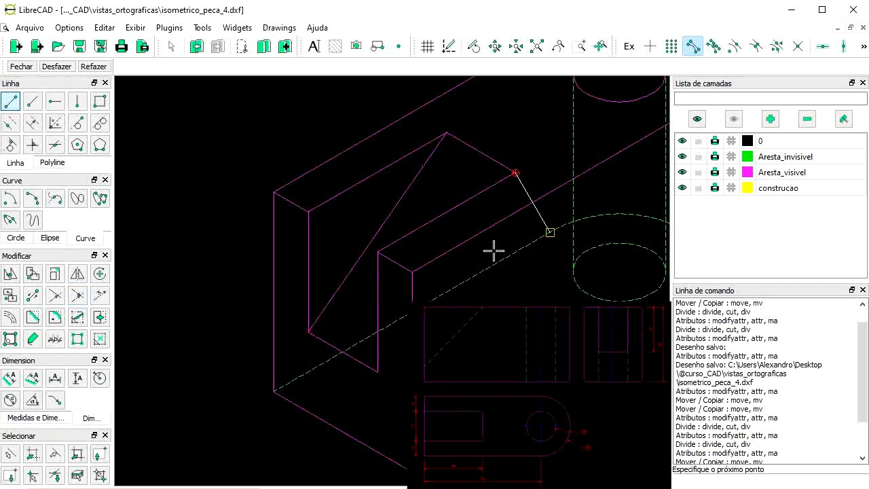
pyautogui.click(378, 371)
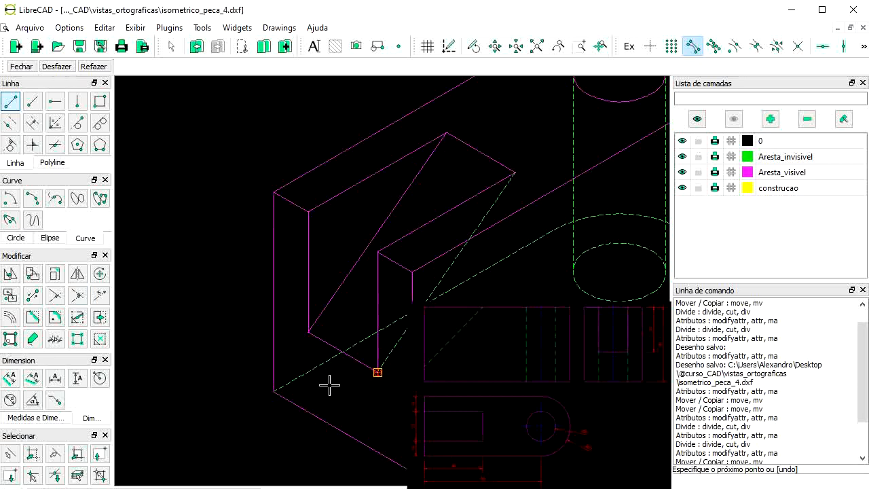
pyautogui.rightClick(247, 369)
pyautogui.scroll(-3, 352, 297)
pyautogui.scroll(1, 641, 159)
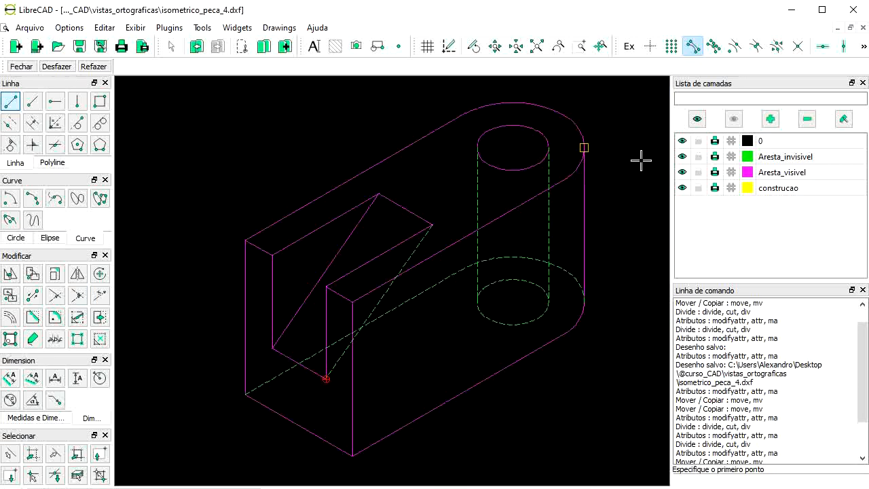
pyautogui.rightClick(640, 159)
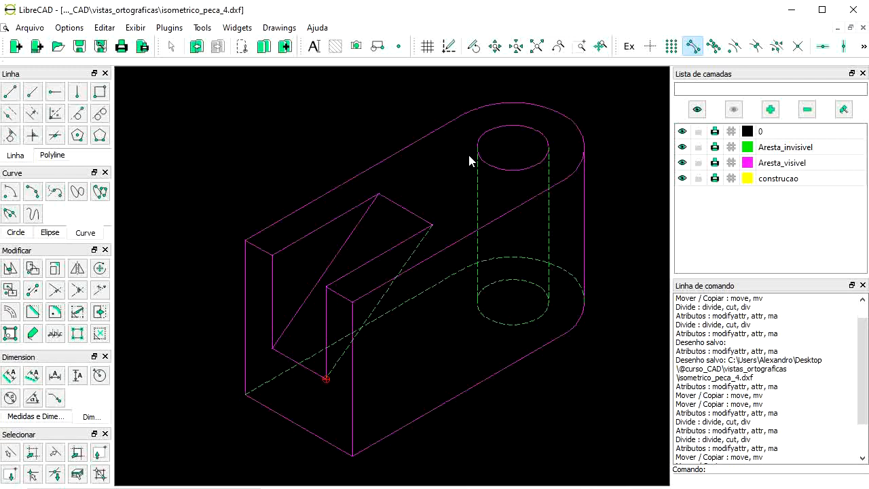
# Hide the Aresta_invisivel layer to check the part's visible edges alone, and show the layer again
pyautogui.click(682, 147)
pyautogui.click(682, 147)
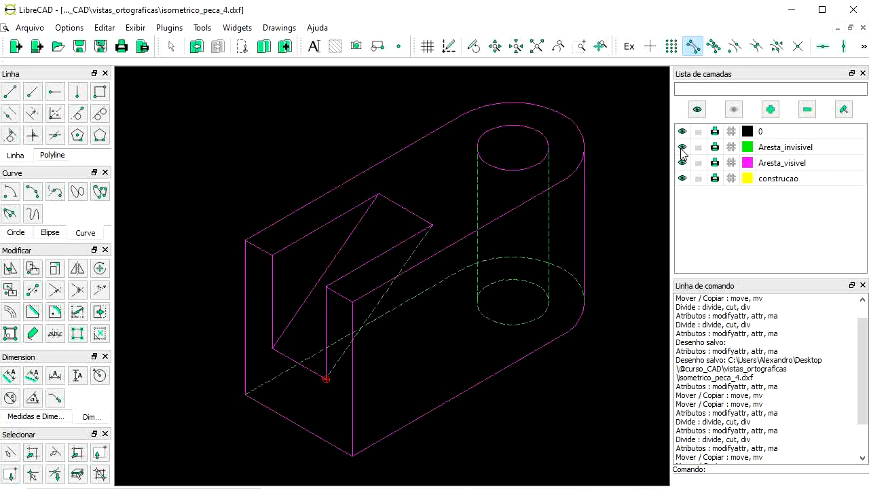